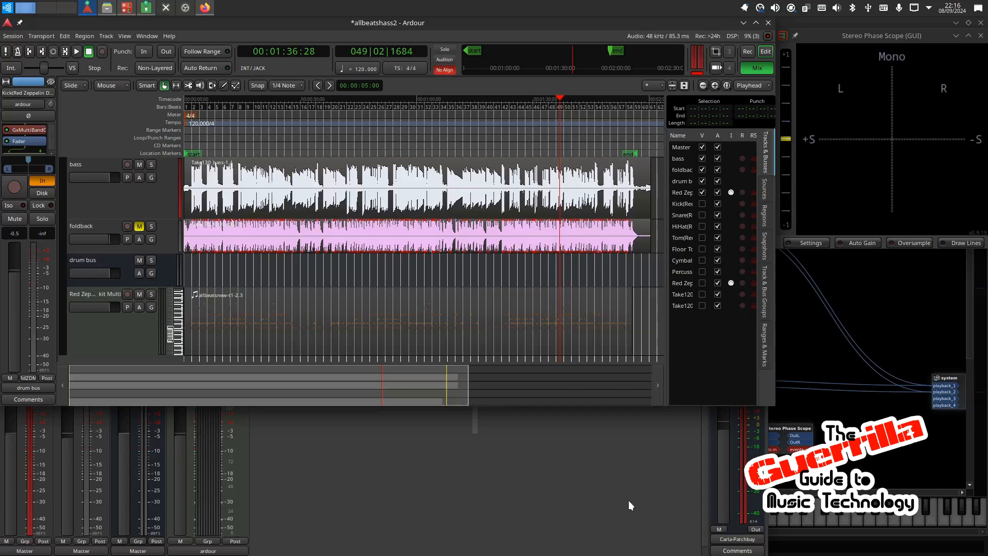
Step: Examine the bass and foldback waveforms in close-up around the opening bars, selecting each region in turn
{"action": "scroll", "coordinate": [190, 203], "scroll_direction": "up", "scroll_amount": 4}
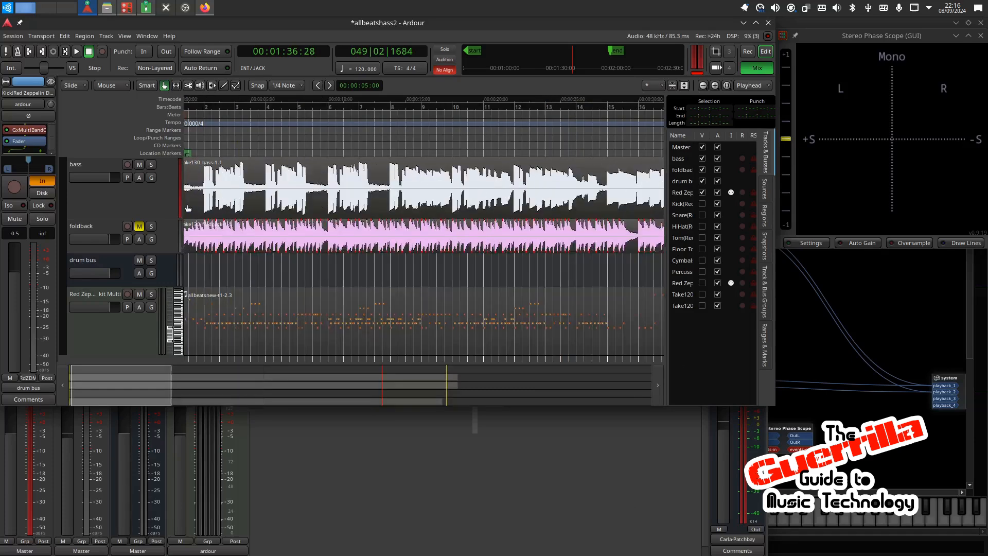
{"action": "scroll", "coordinate": [204, 207], "scroll_direction": "up", "scroll_amount": 2}
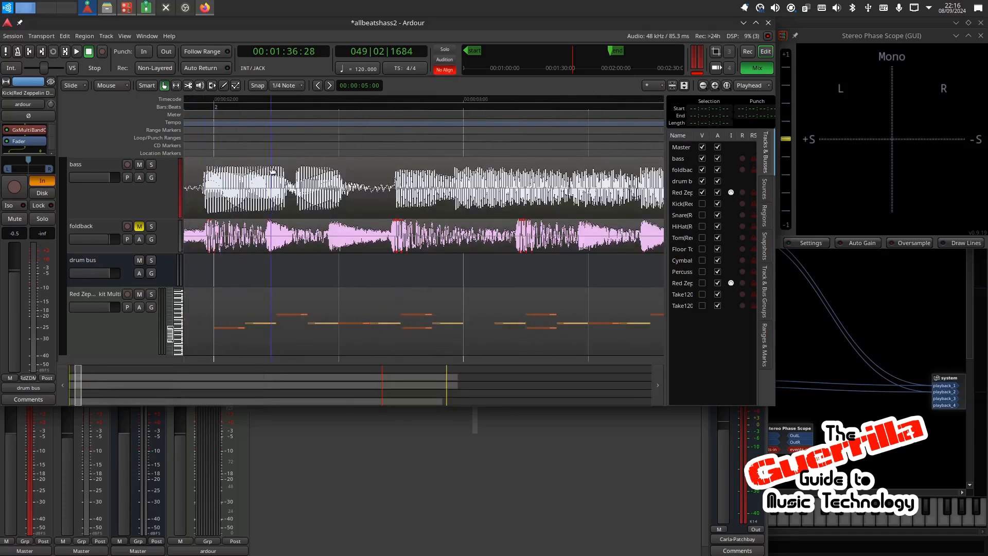
{"action": "left_click", "coordinate": [387, 183]}
{"action": "left_click", "coordinate": [375, 235]}
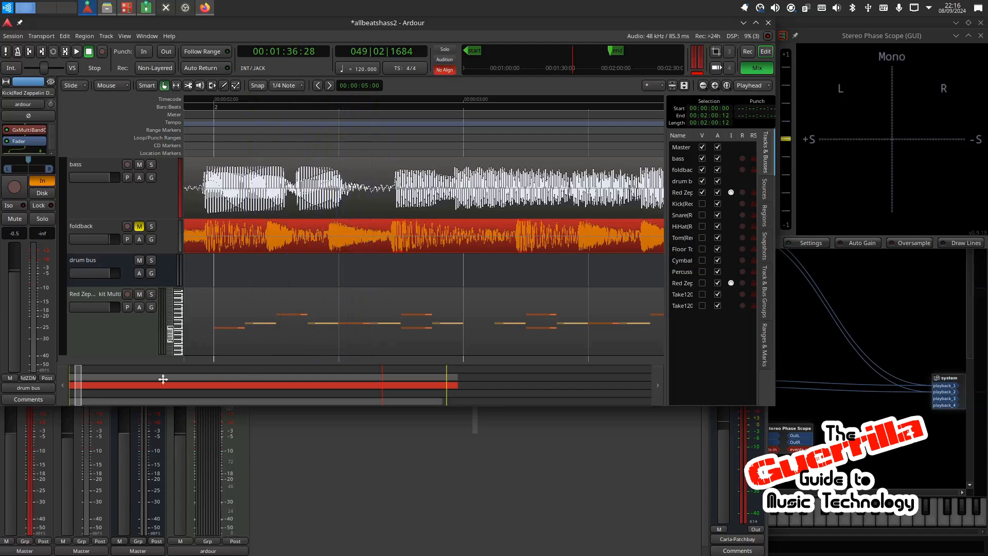
{"action": "left_click_drag", "start_coordinate": [78, 384], "coordinate": [73, 384]}
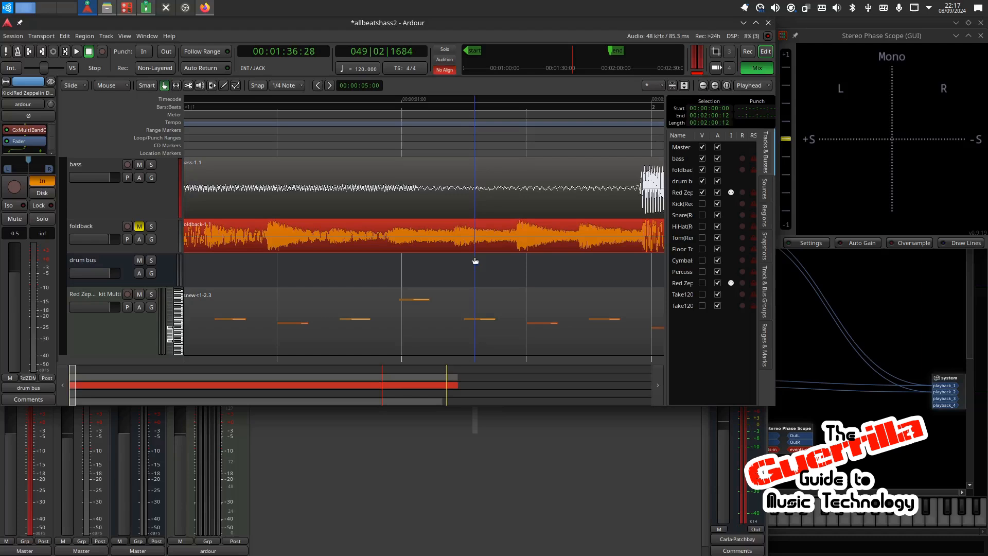
{"action": "left_click", "coordinate": [288, 190]}
{"action": "left_click", "coordinate": [312, 231]}
Step: Mute the drum bus and the bass track, and unmute the foldback track
{"action": "left_click", "coordinate": [140, 261]}
{"action": "left_click", "coordinate": [139, 226]}
{"action": "left_click", "coordinate": [142, 167]}
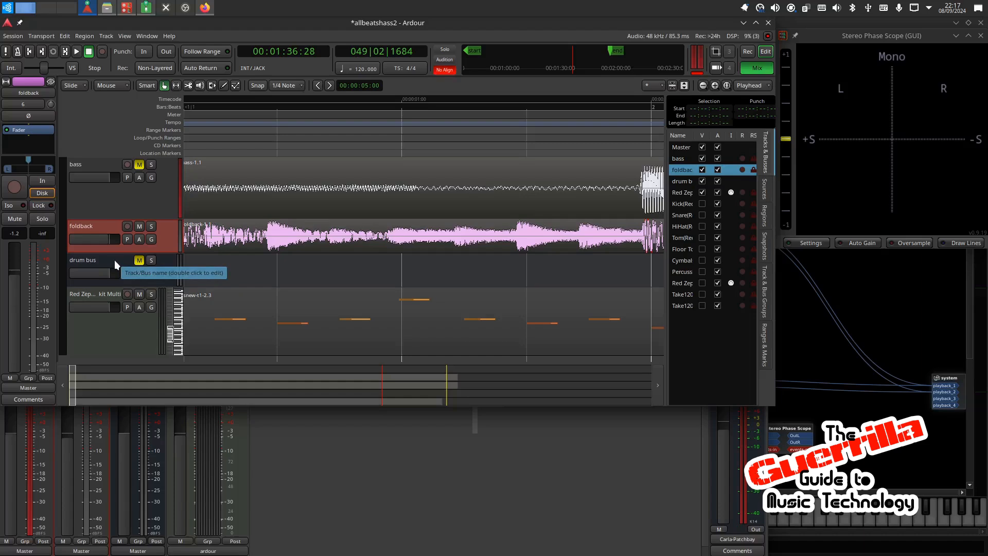
{"action": "left_click", "coordinate": [378, 524]}
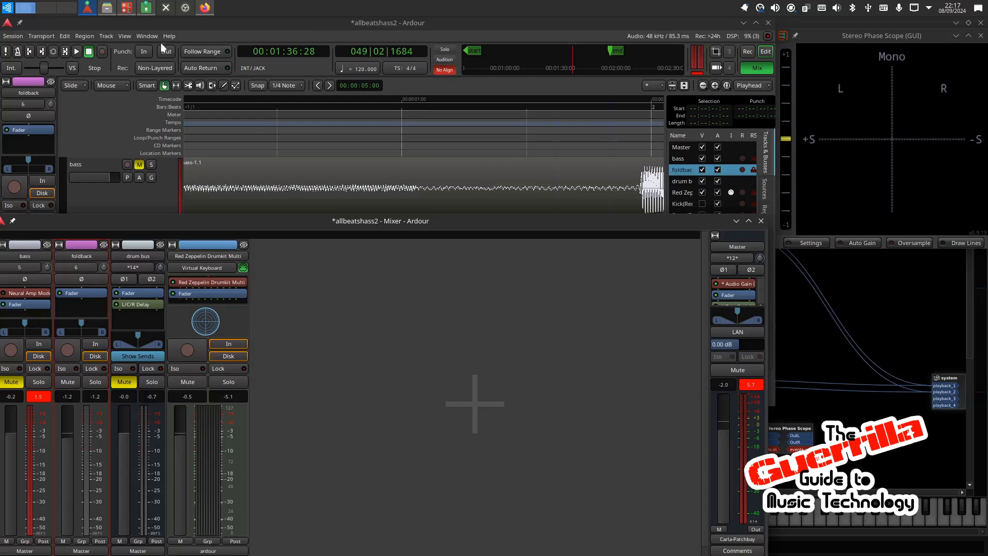
{"action": "left_click", "coordinate": [125, 36]}
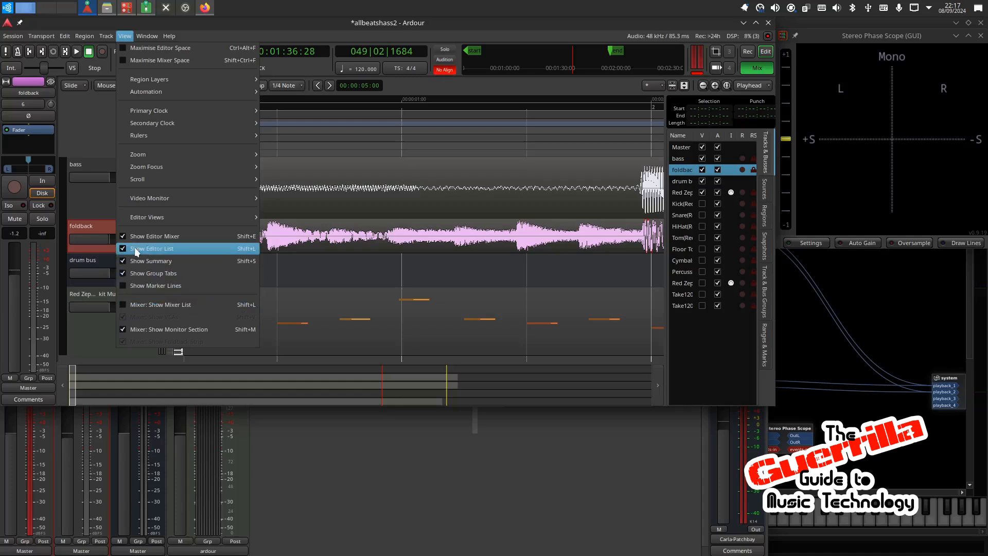
{"action": "left_click", "coordinate": [123, 249]}
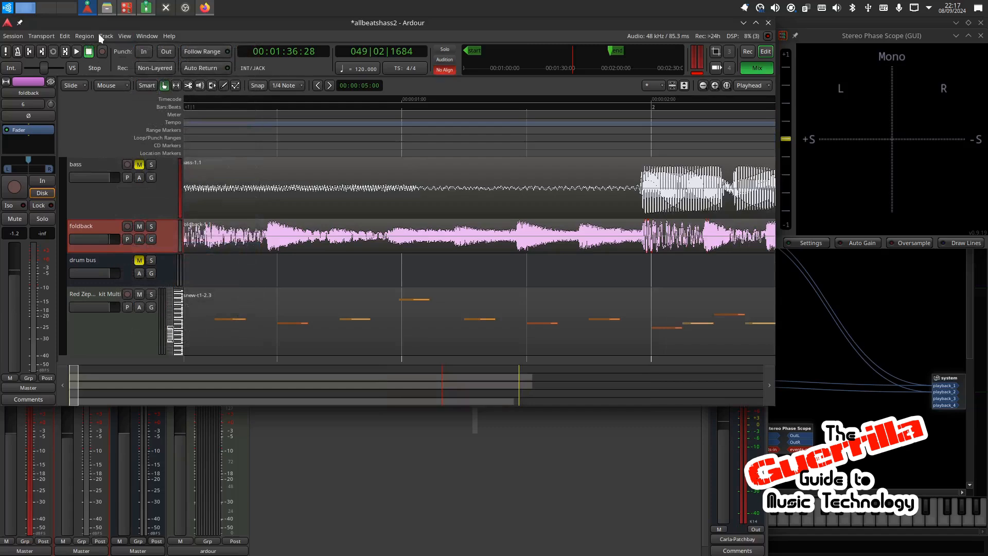
{"action": "left_click", "coordinate": [125, 36]}
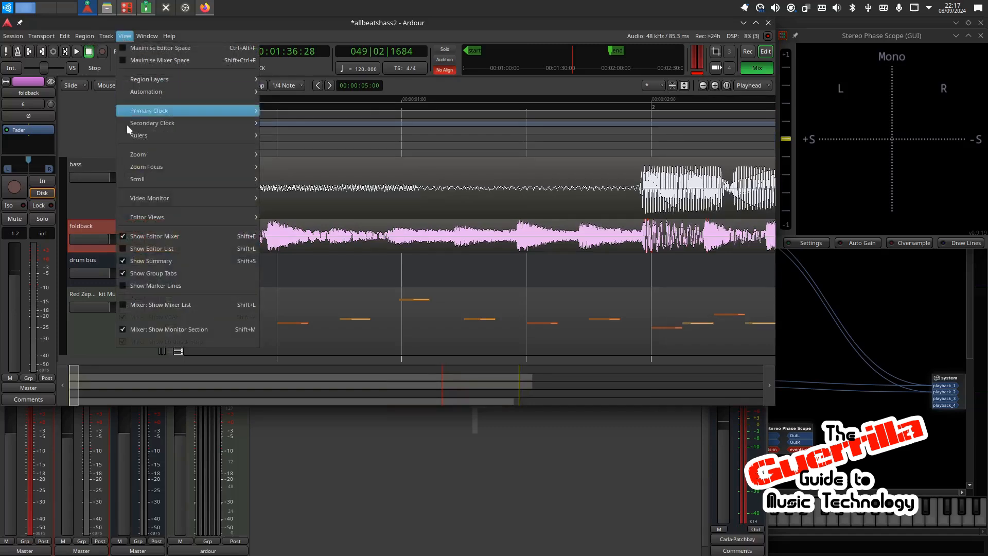
{"action": "left_click", "coordinate": [123, 249]}
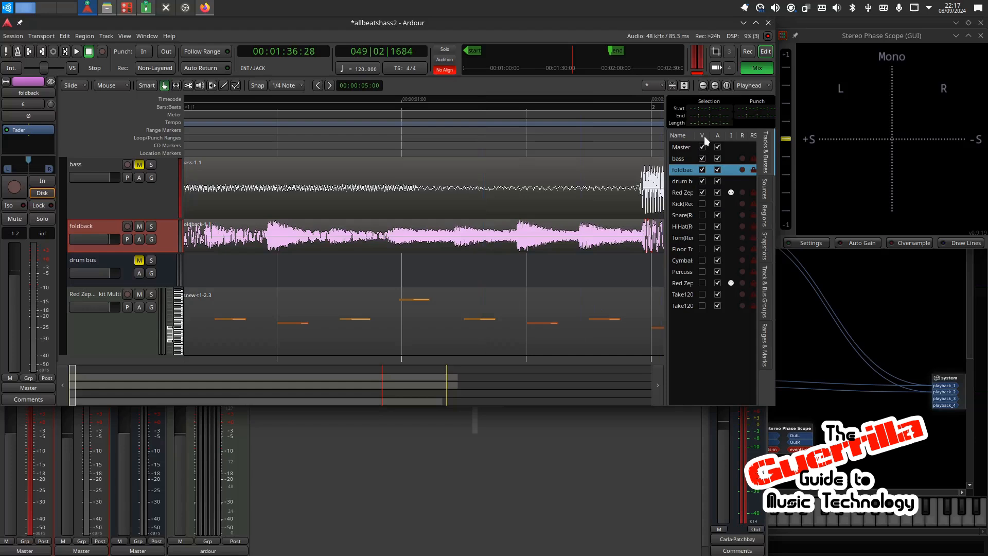
Step: Show every hidden track from Kick through the last Take120 track, and play the session
{"action": "left_click", "coordinate": [702, 203]}
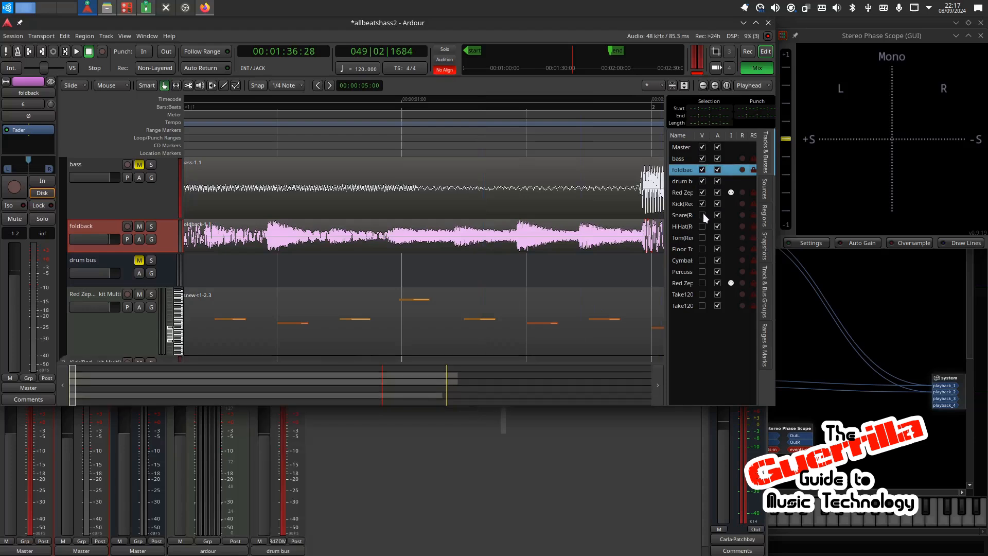
{"action": "left_click", "coordinate": [702, 215]}
{"action": "left_click", "coordinate": [702, 226]}
{"action": "left_click", "coordinate": [702, 237]}
{"action": "left_click", "coordinate": [702, 248]}
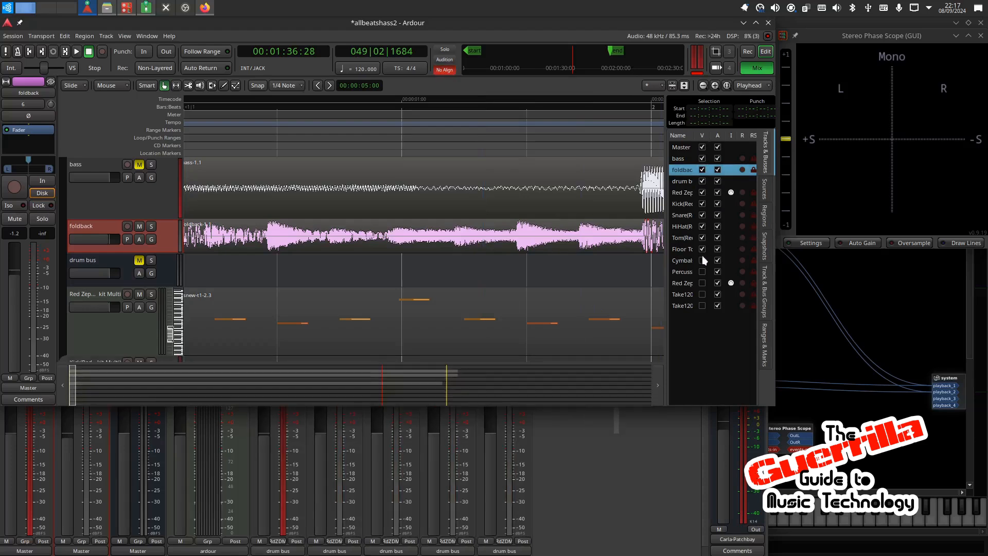
{"action": "left_click", "coordinate": [702, 260]}
{"action": "left_click", "coordinate": [702, 272]}
{"action": "left_click", "coordinate": [701, 282]}
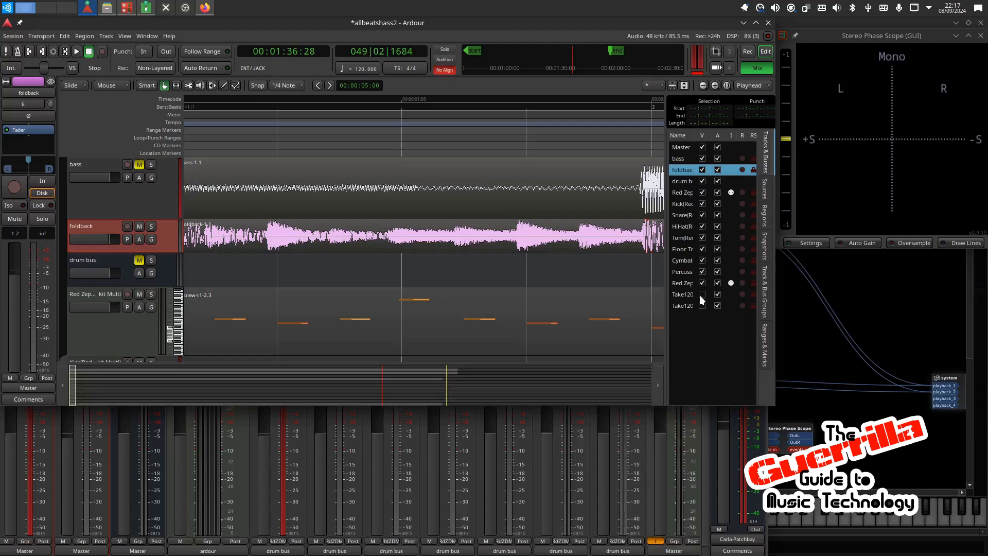
{"action": "left_click", "coordinate": [702, 295]}
{"action": "left_click", "coordinate": [703, 305]}
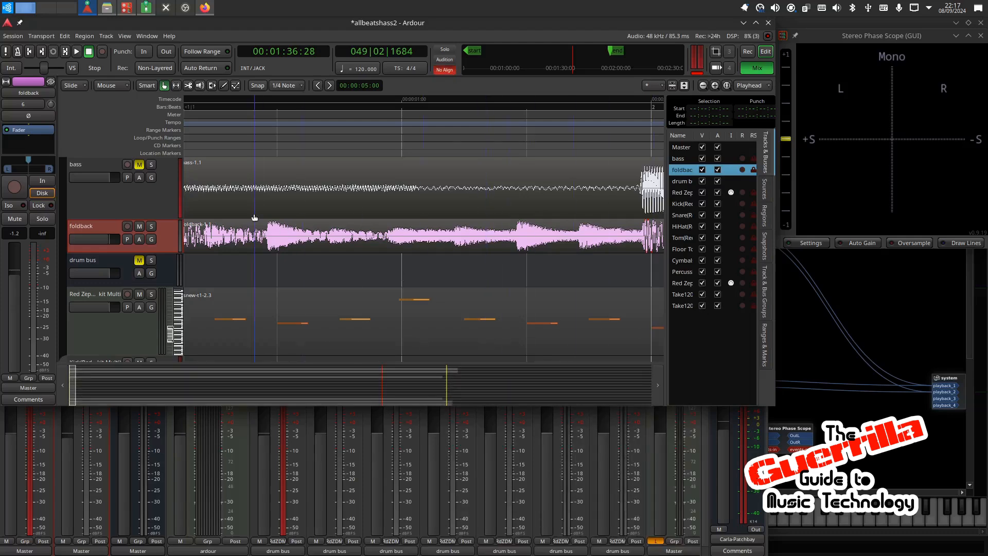
{"action": "key", "text": "space"}
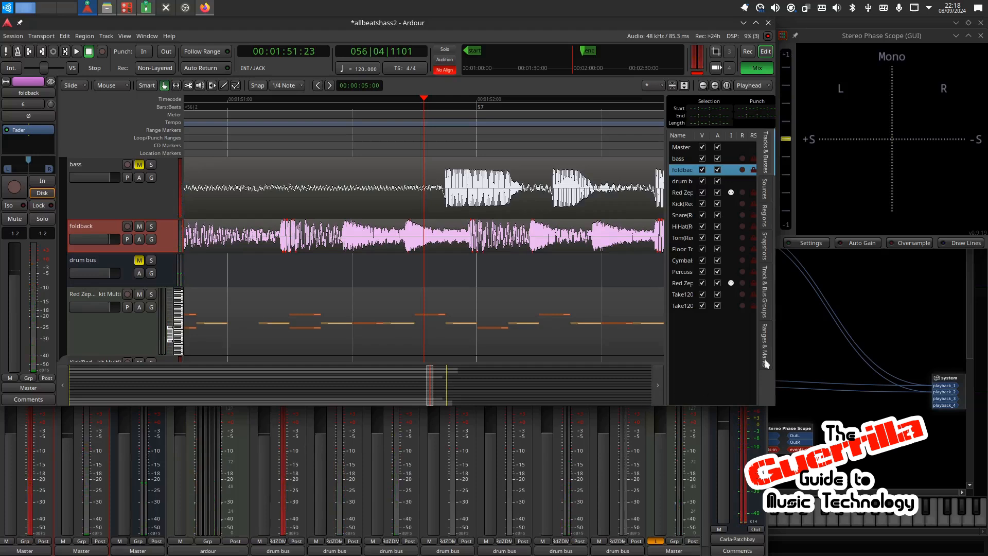
Step: Hide all tracks again from the last Take120 track back up to Kick
{"action": "left_click", "coordinate": [702, 305]}
{"action": "left_click", "coordinate": [702, 293]}
{"action": "left_click", "coordinate": [702, 282]}
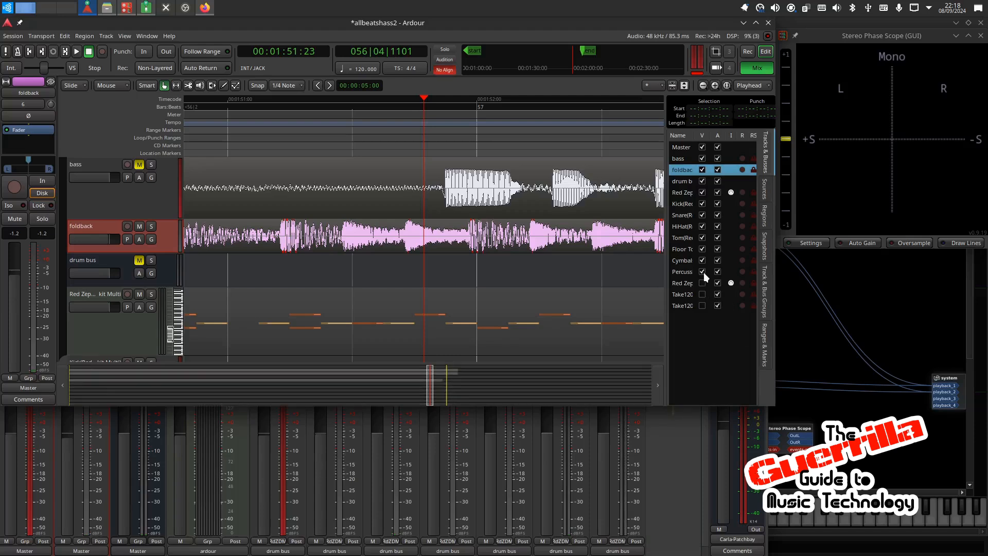
{"action": "left_click", "coordinate": [702, 271]}
{"action": "left_click", "coordinate": [702, 260]}
{"action": "left_click", "coordinate": [702, 248]}
{"action": "left_click", "coordinate": [702, 237]}
{"action": "left_click", "coordinate": [702, 226]}
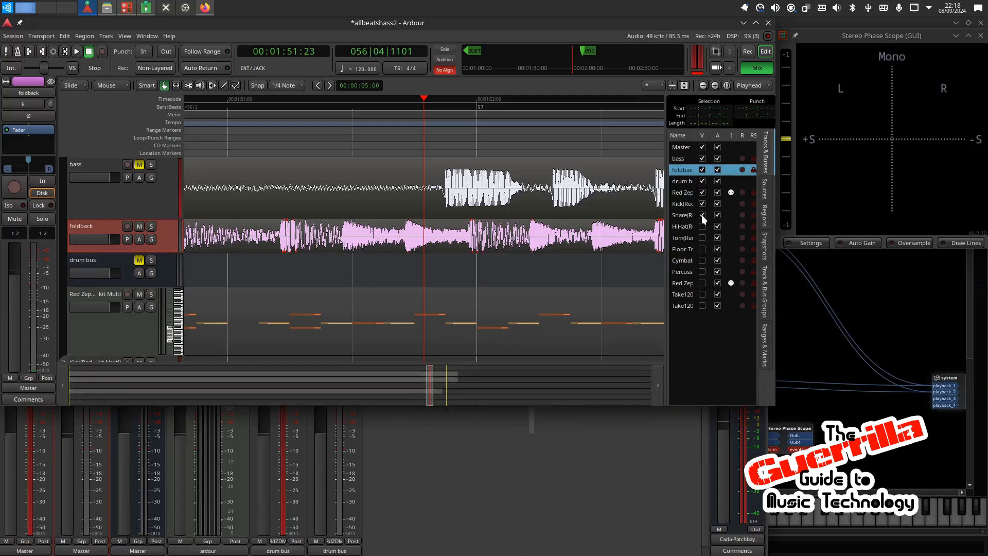
{"action": "left_click", "coordinate": [702, 215]}
{"action": "left_click", "coordinate": [701, 203]}
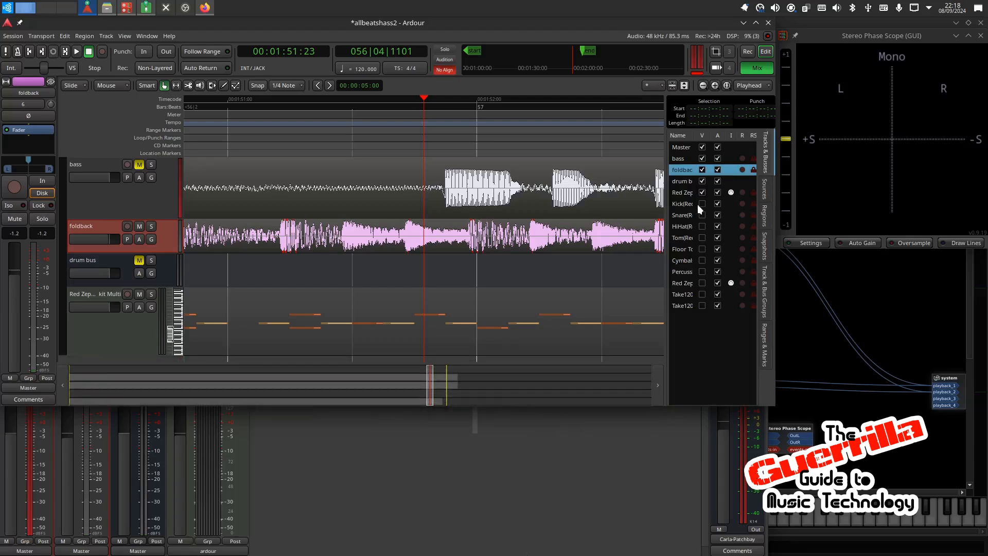
Step: Show the Kick track and bring the mixer window to the front to display its strip
{"action": "left_click", "coordinate": [185, 472]}
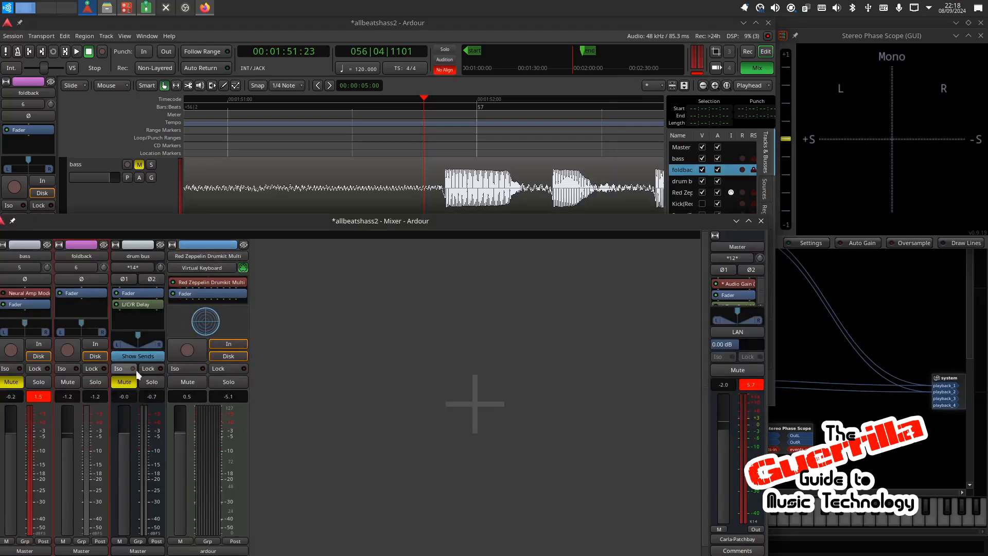
{"action": "left_click", "coordinate": [702, 203]}
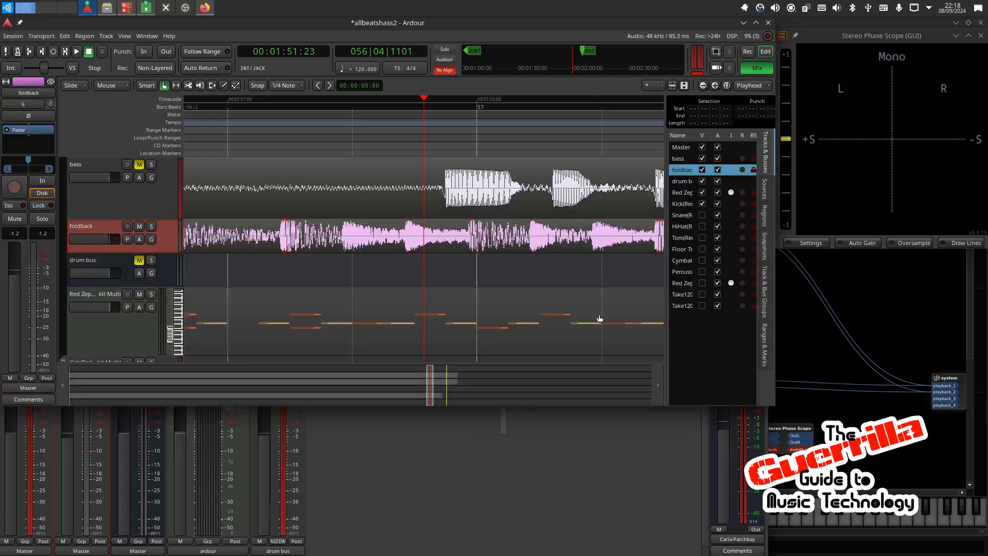
{"action": "left_click", "coordinate": [328, 540]}
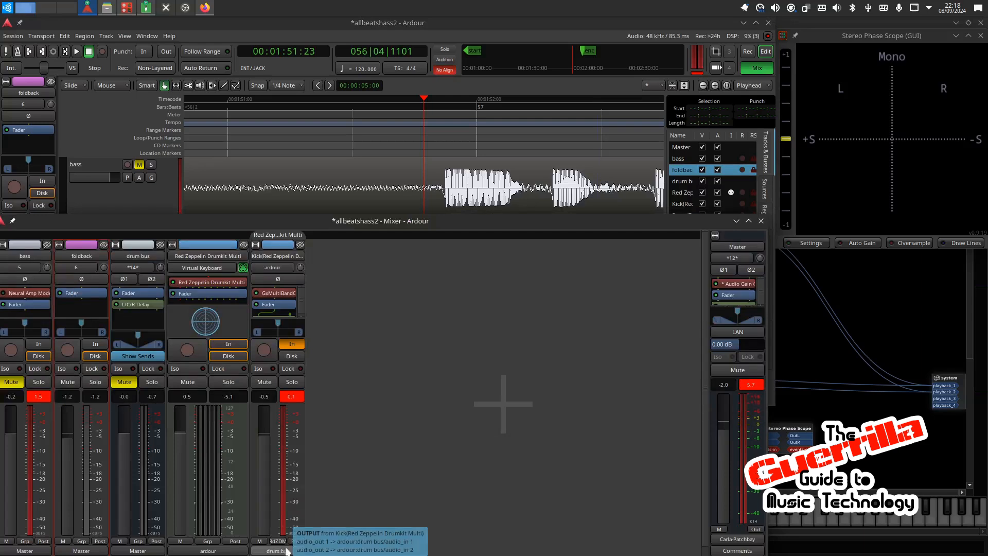
Step: Route the Kick track's output to drum bus in and reset its peak meter
{"action": "left_click", "coordinate": [280, 551]}
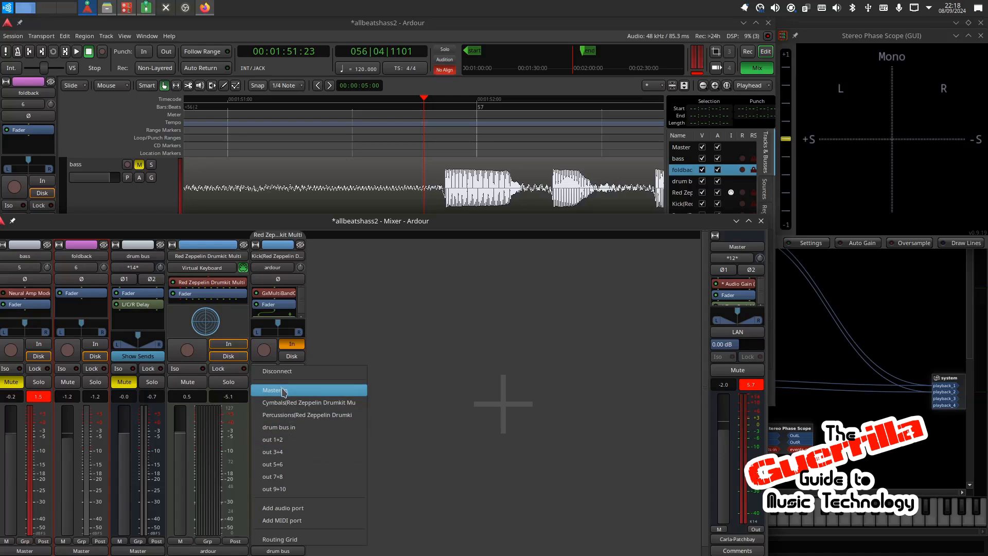
{"action": "left_click", "coordinate": [291, 427]}
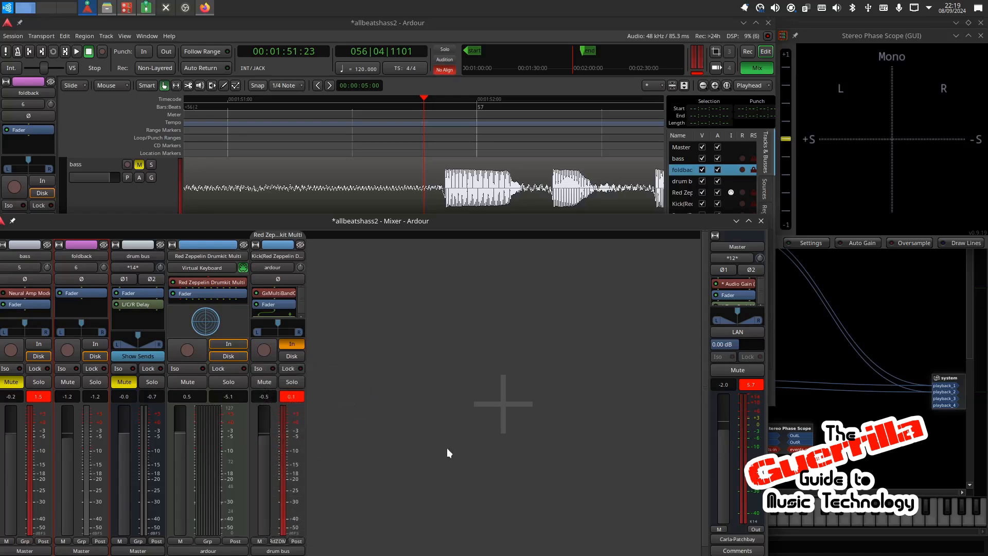
{"action": "left_click", "coordinate": [299, 400]}
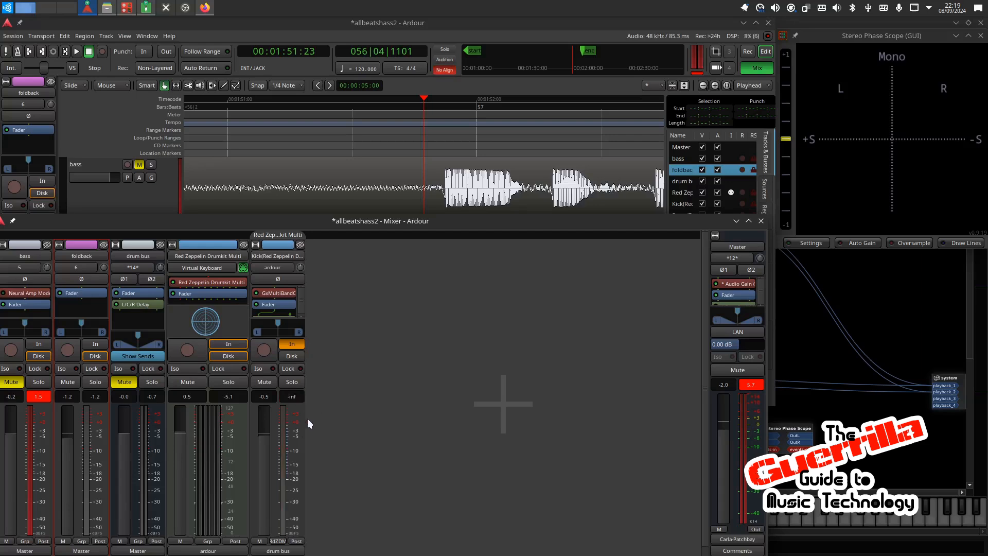
Step: Play the session, return the playhead to the session start, and restart playback with the mixer in front
{"action": "key", "text": "space"}
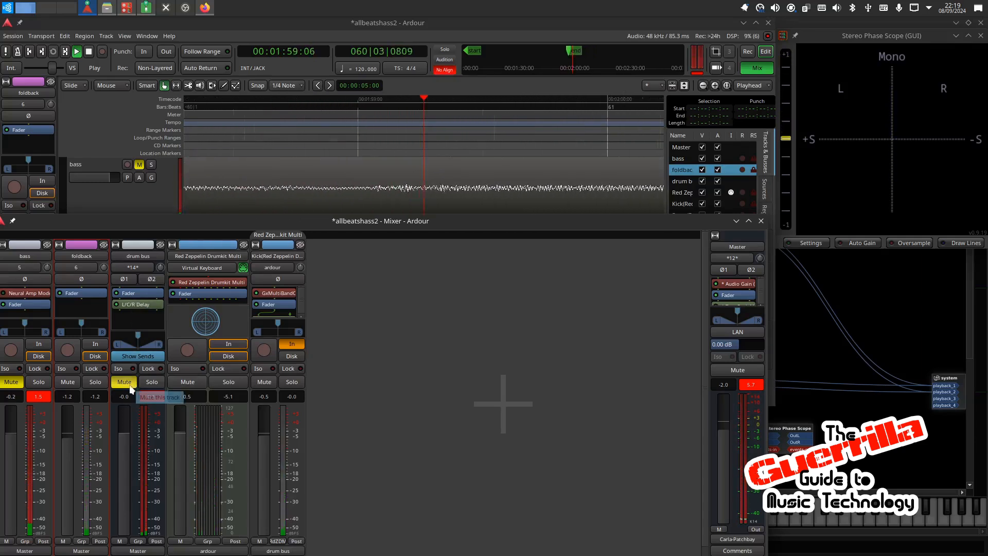
{"action": "left_click", "coordinate": [17, 51]}
{"action": "key", "text": "space"}
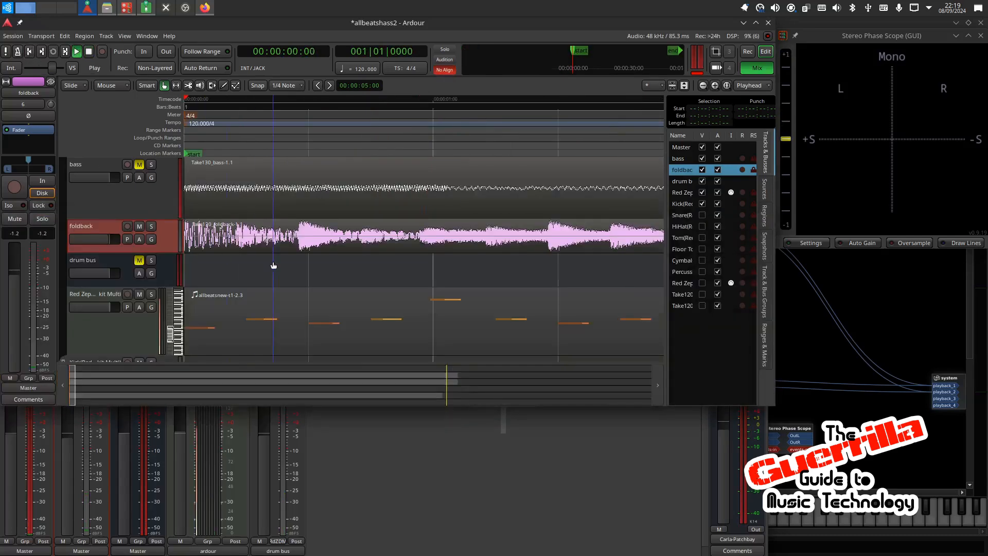
{"action": "left_click", "coordinate": [317, 468]}
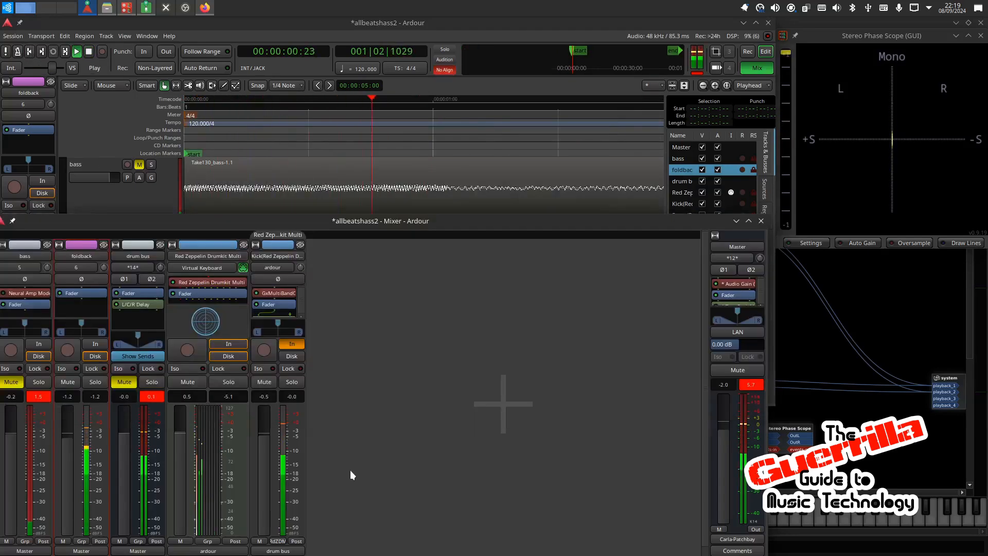
Step: Mute the foldback track, audition the drum bus by unmuting and re-muting it, and stop playback in the editor
{"action": "left_click", "coordinate": [69, 384]}
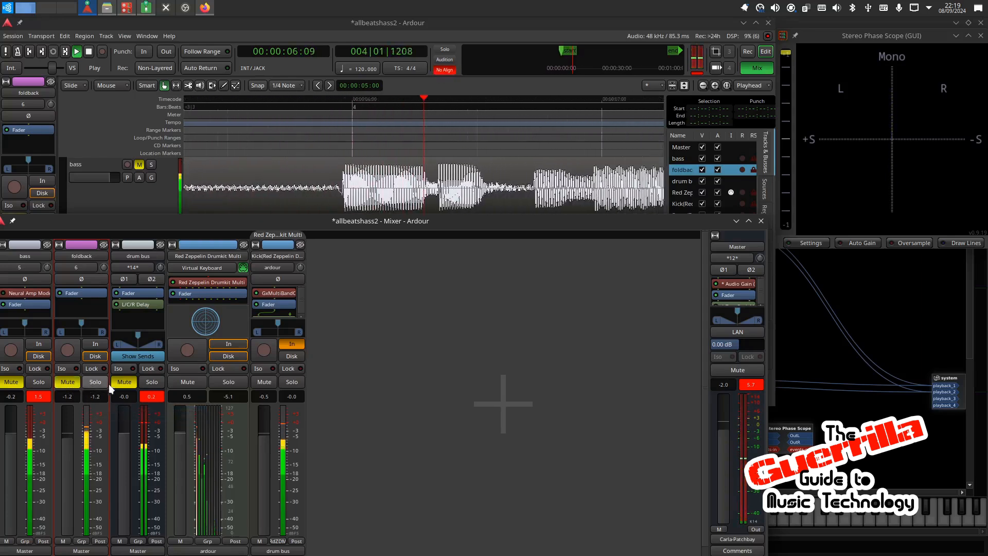
{"action": "left_click", "coordinate": [121, 384]}
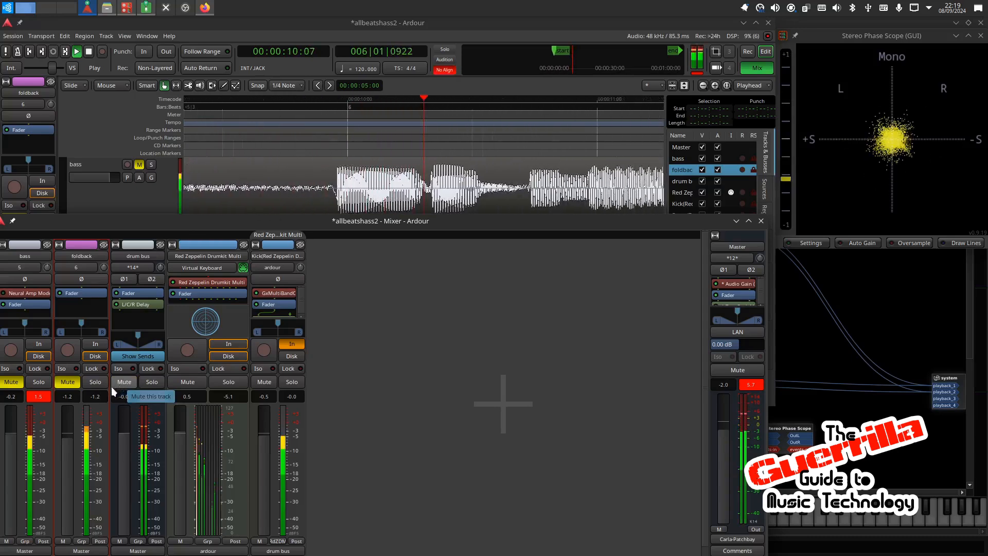
{"action": "left_click", "coordinate": [118, 382]}
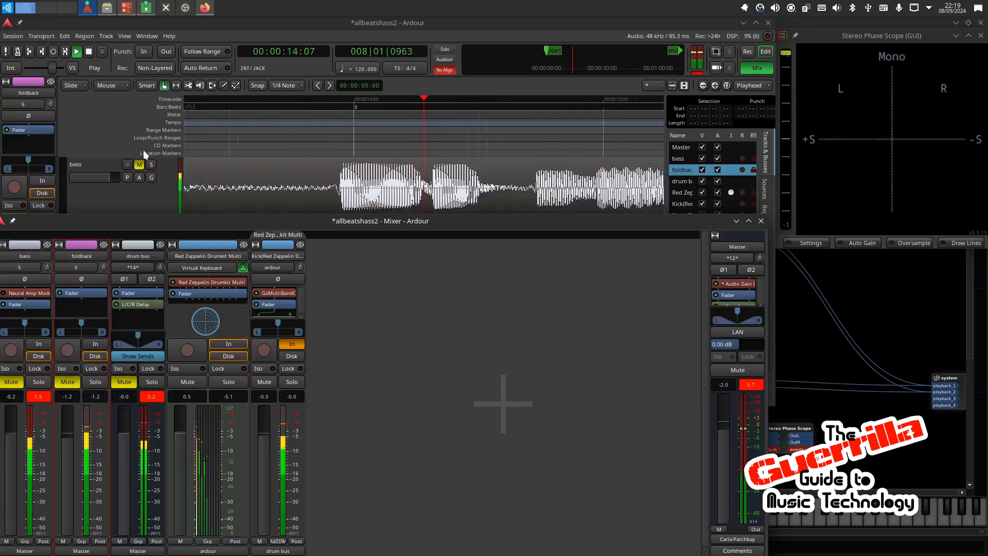
{"action": "left_click", "coordinate": [615, 84]}
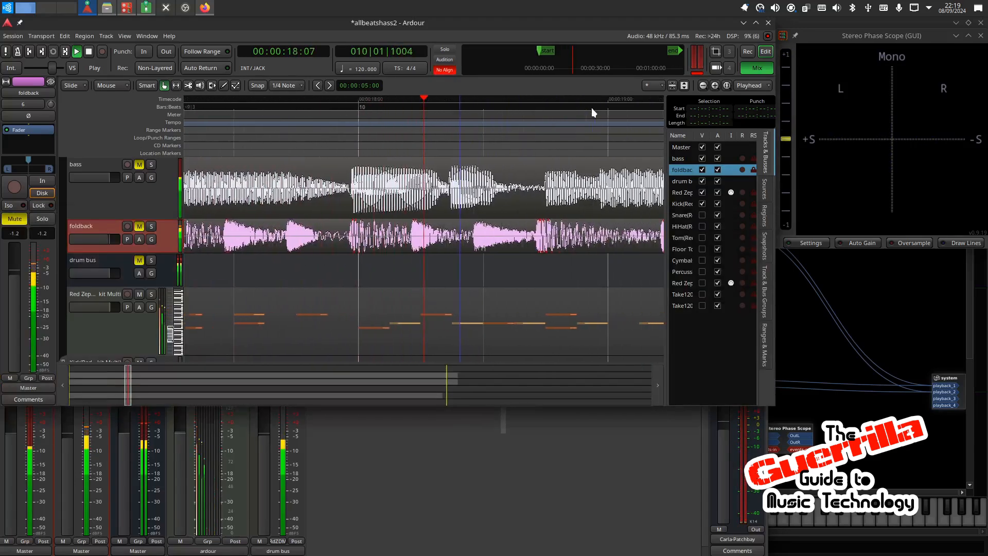
{"action": "key", "text": "space"}
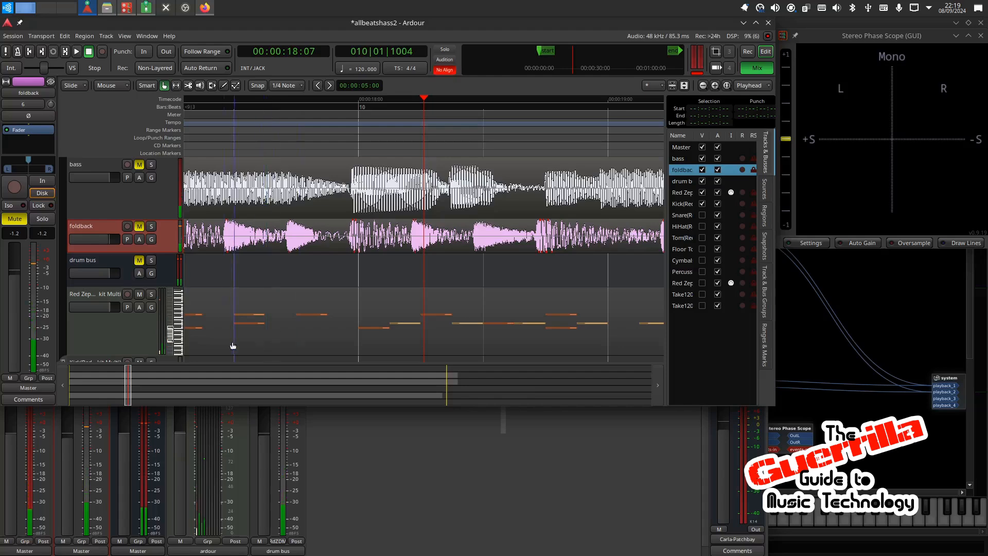
Step: Inspect the foldback and bass regions at the session start, selecting foldback first and bass second
{"action": "left_click_drag", "start_coordinate": [128, 381], "coordinate": [5, 383]}
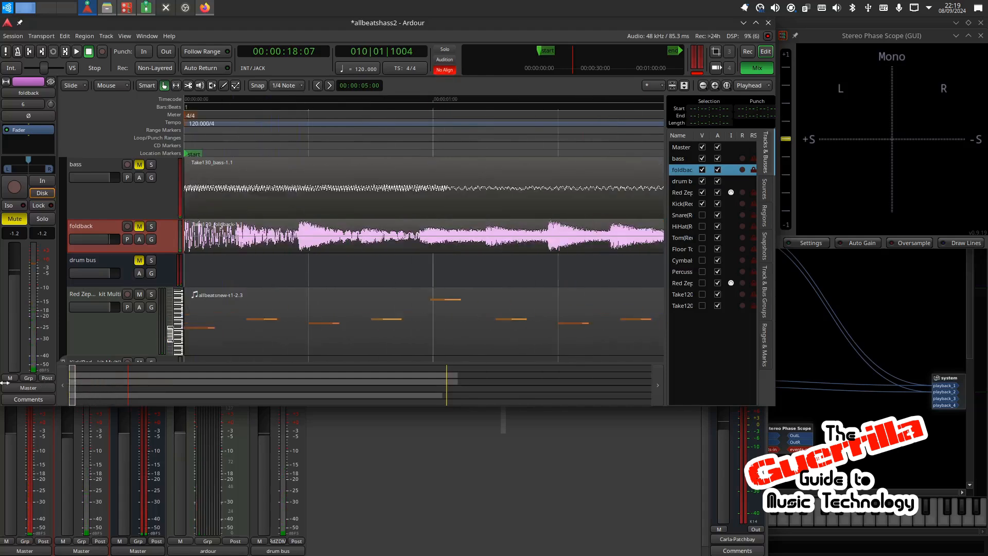
{"action": "left_click", "coordinate": [274, 228]}
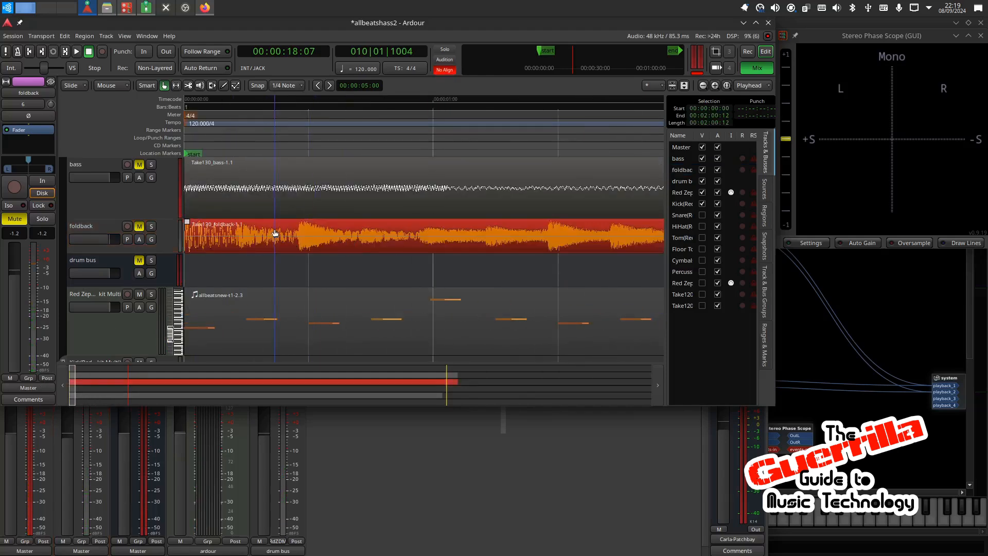
{"action": "left_click", "coordinate": [432, 165]}
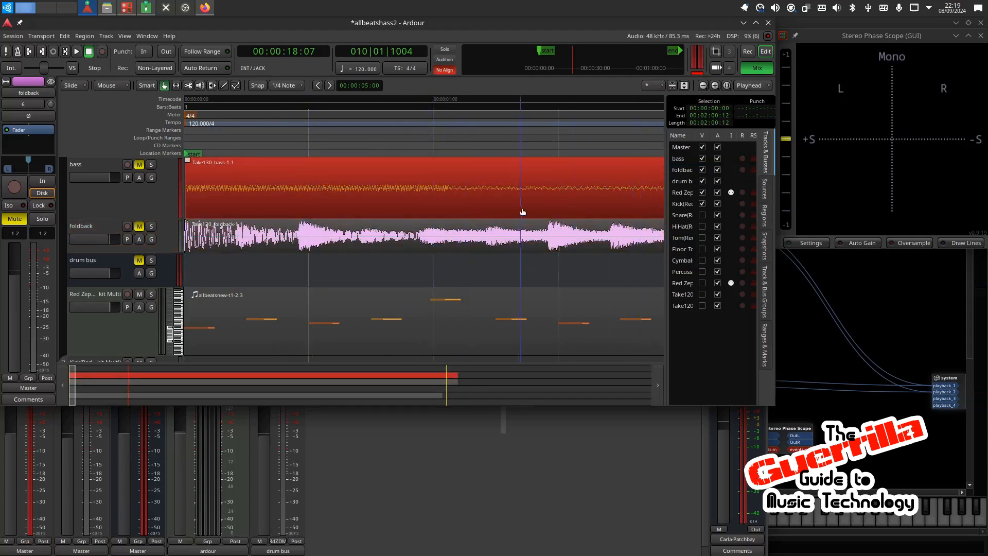
Step: Select the bass and foldback regions together and shift both about one frame later at the session start
{"action": "left_click", "coordinate": [329, 238]}
{"action": "left_click", "coordinate": [377, 201], "text": "ctrl"}
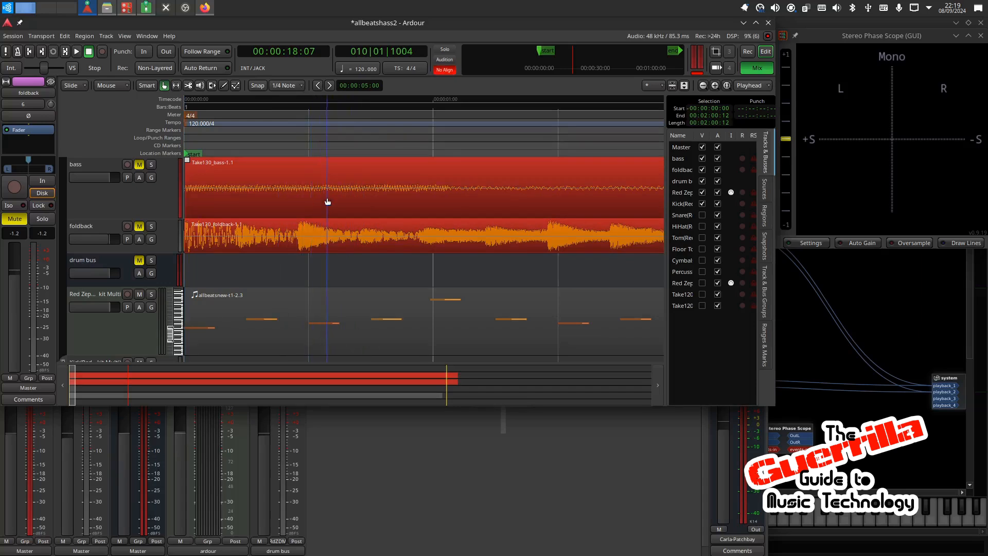
{"action": "left_click_drag", "start_coordinate": [331, 199], "coordinate": [341, 201]}
Step: Examine up close how the foldback and bass waveforms line up with the drum MIDI notes and beat lines in the first bar
{"action": "scroll", "coordinate": [304, 247], "scroll_direction": "up", "scroll_amount": 4}
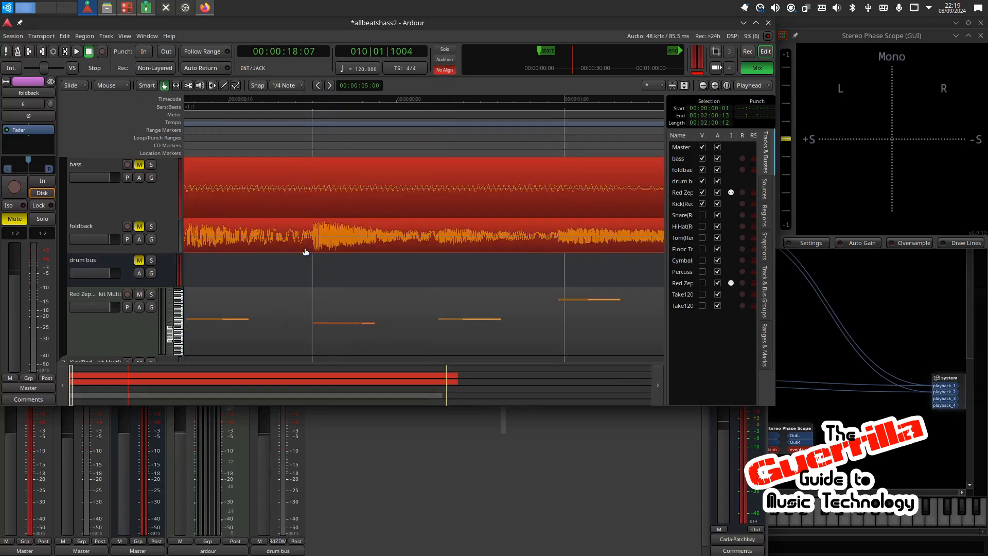
{"action": "scroll", "coordinate": [317, 237], "scroll_direction": "up", "scroll_amount": 1}
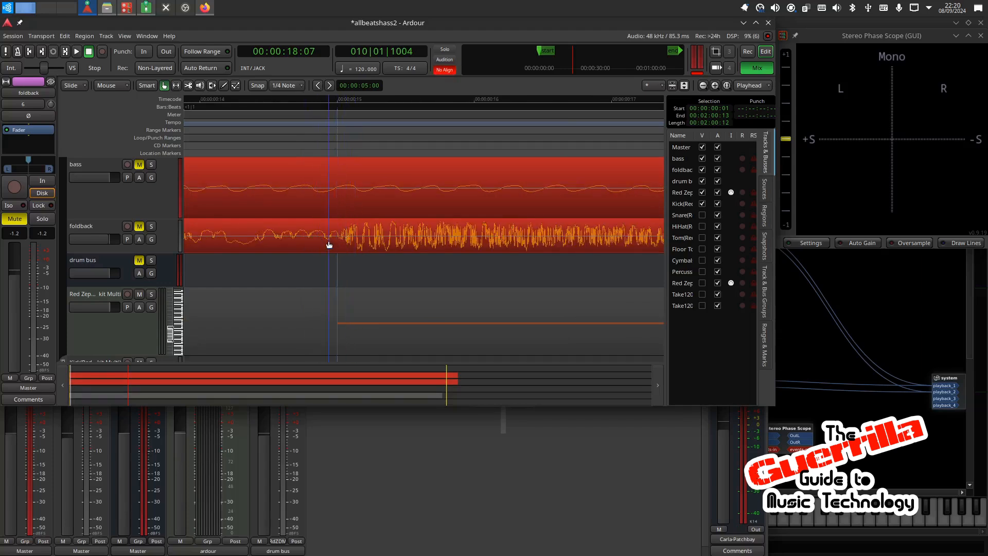
{"action": "scroll", "coordinate": [328, 240], "scroll_direction": "up", "scroll_amount": 2}
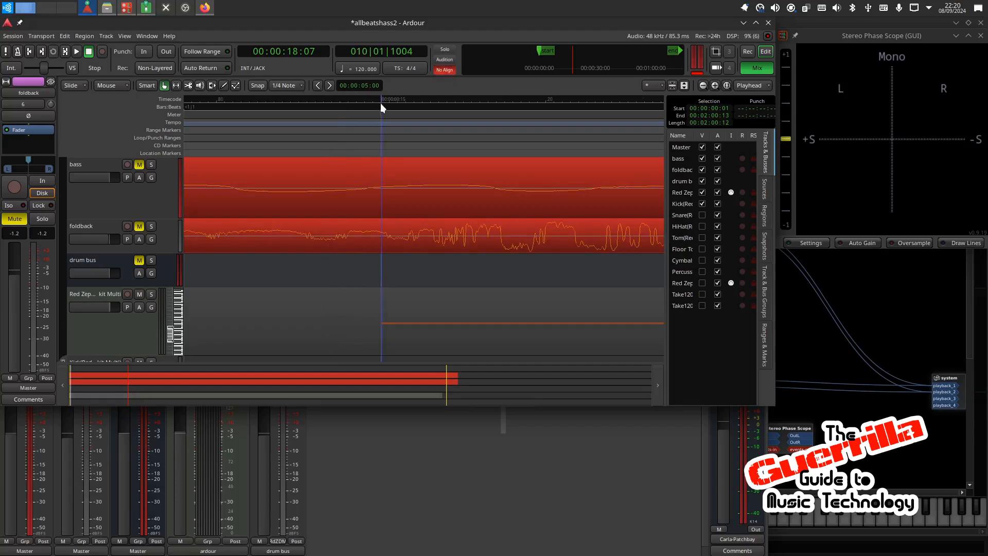
{"action": "scroll", "coordinate": [380, 103], "scroll_direction": "down", "scroll_amount": 2}
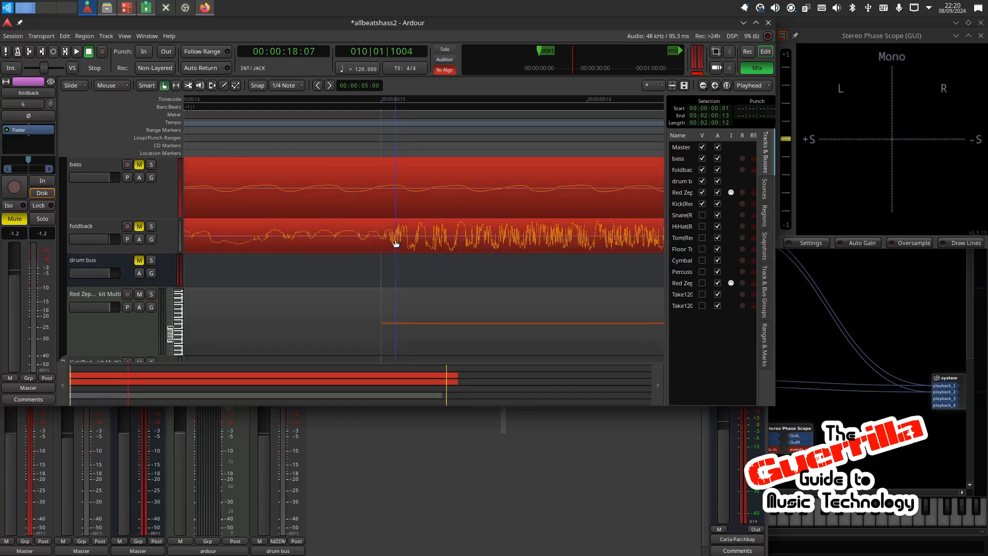
{"action": "scroll", "coordinate": [335, 250], "scroll_direction": "down", "scroll_amount": 3}
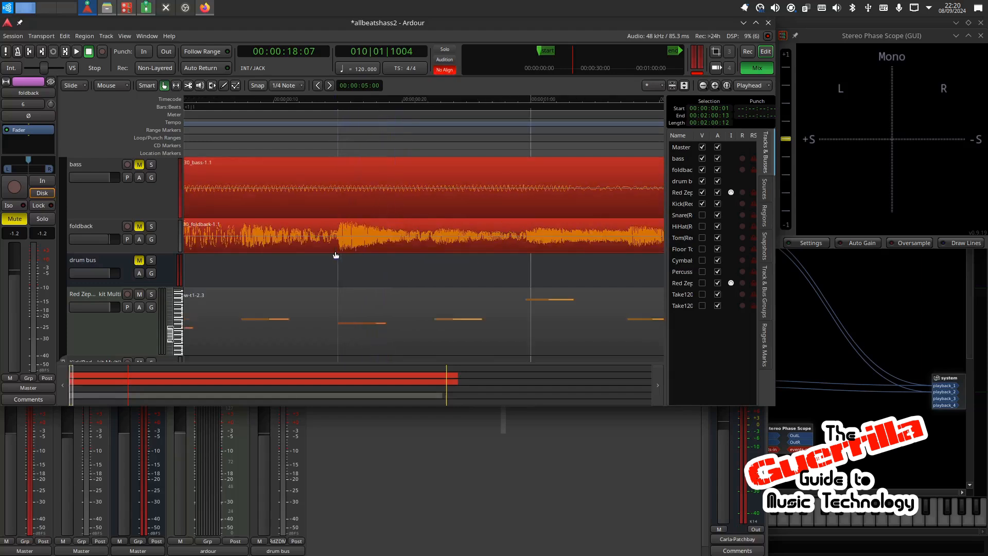
{"action": "scroll", "coordinate": [563, 247], "scroll_direction": "up", "scroll_amount": 1}
{"action": "scroll", "coordinate": [490, 248], "scroll_direction": "up", "scroll_amount": 1}
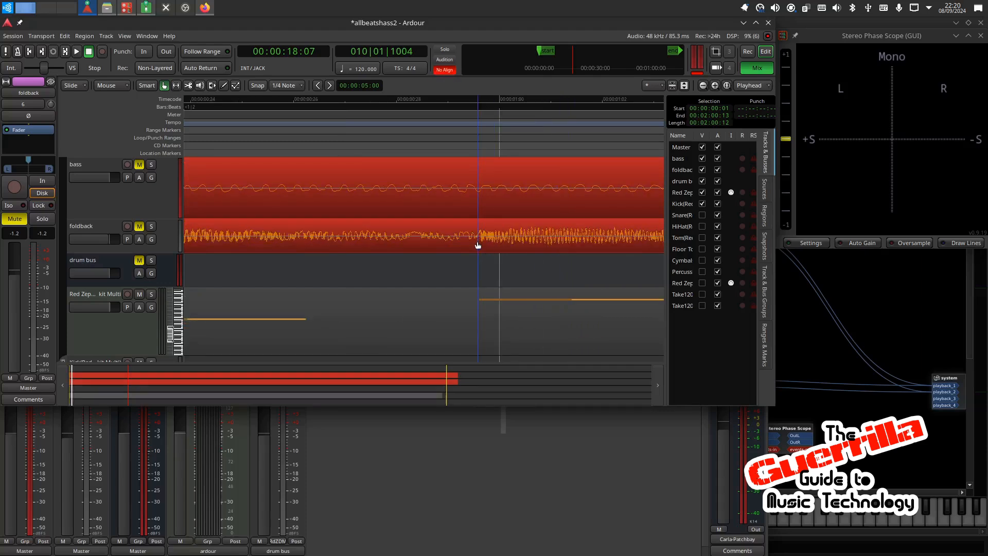
{"action": "scroll", "coordinate": [477, 240], "scroll_direction": "down", "scroll_amount": 3}
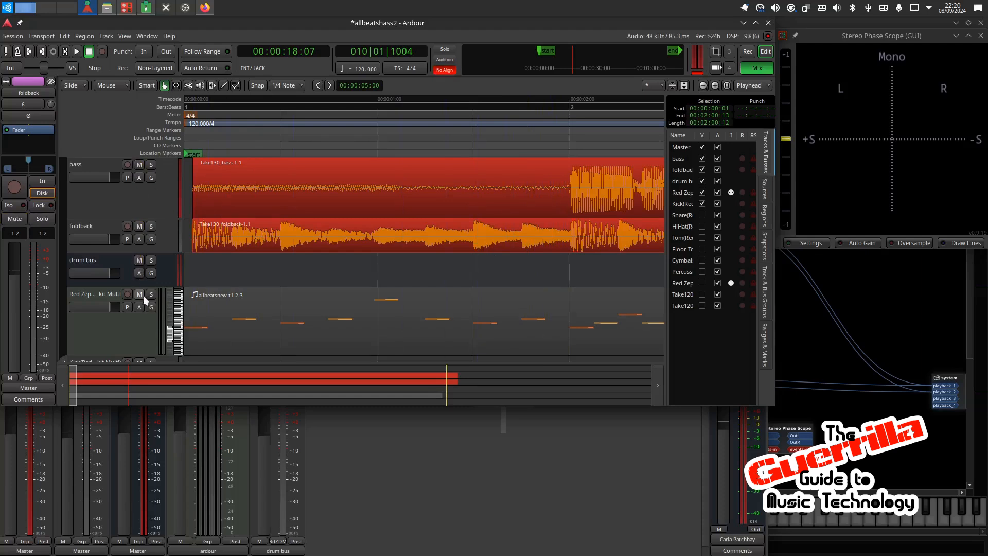
Step: Audition the session with bass, foldback and drum bus unmuted, stop playback, and return the playhead to the session start
{"action": "key", "text": "space"}
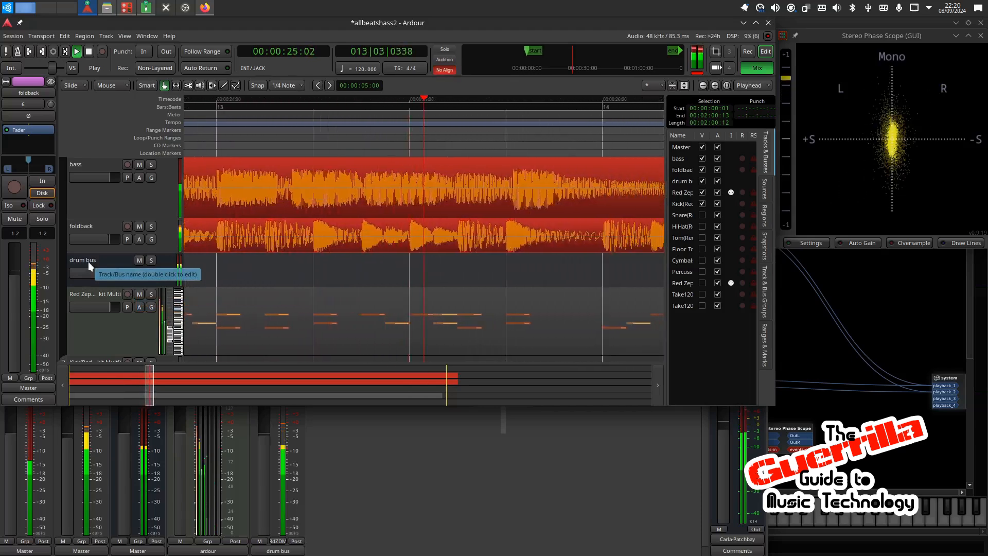
{"action": "key", "text": "space"}
{"action": "left_click", "coordinate": [30, 51]}
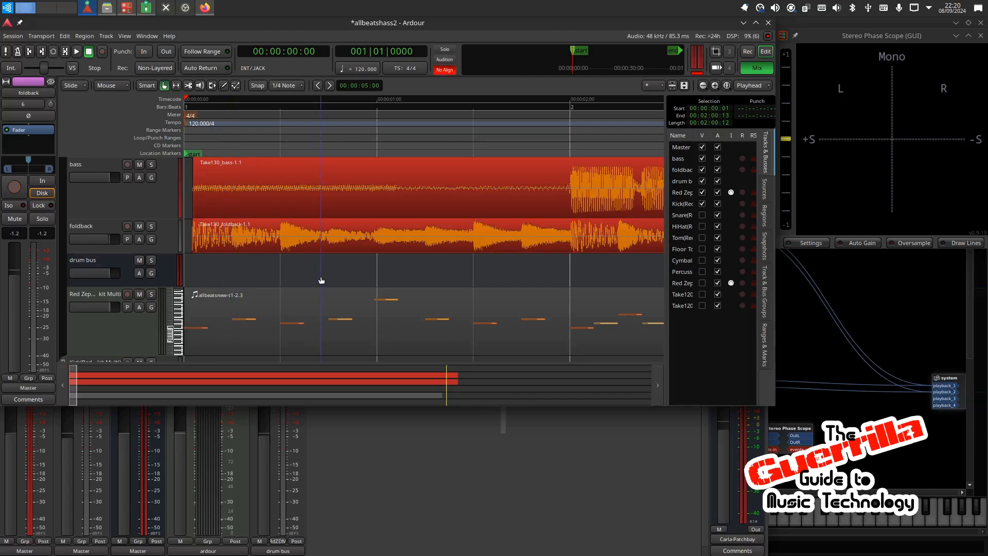
Step: Open the drum bus's L/C/R Delay plugin and set its R delay to 0.0 ms during playback
{"action": "left_click", "coordinate": [117, 260]}
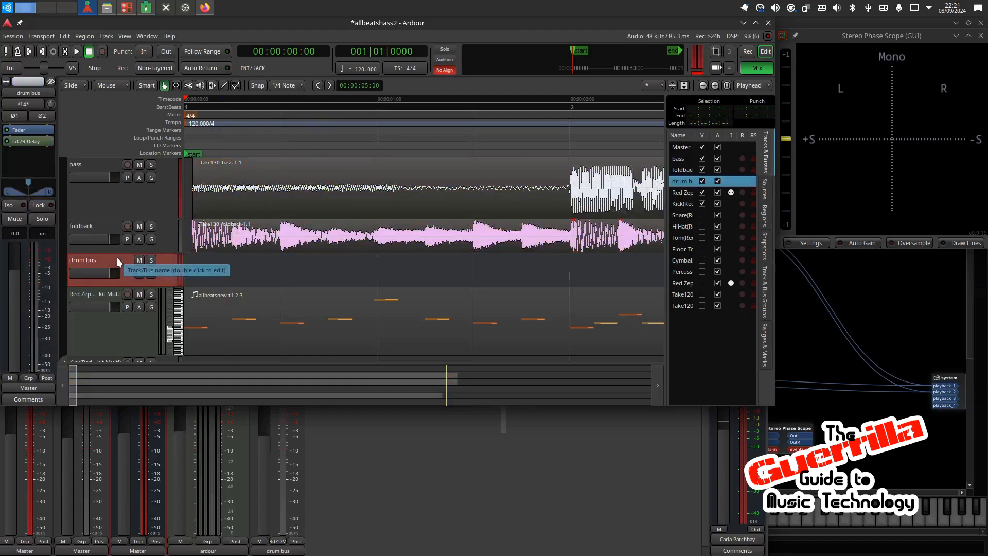
{"action": "double_click", "coordinate": [18, 141]}
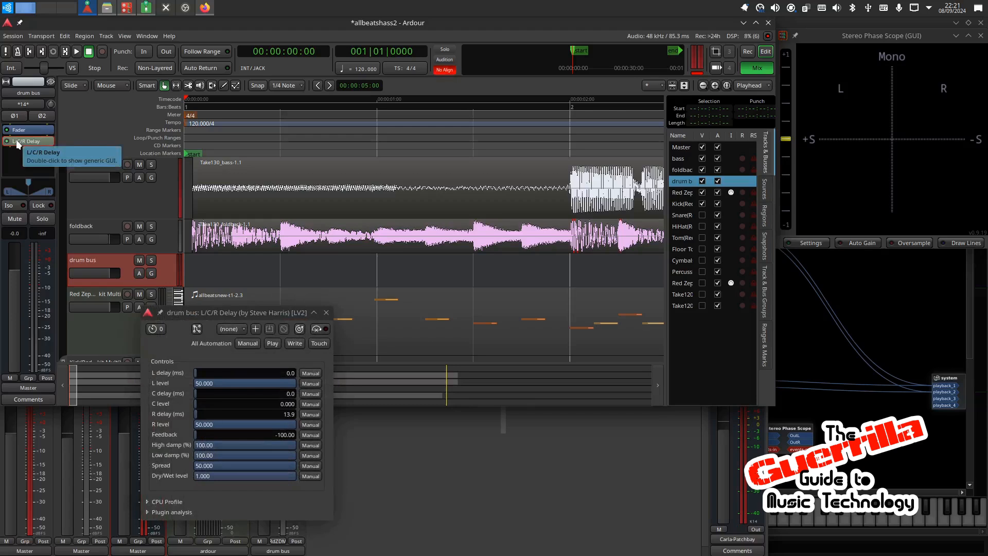
{"action": "mouse_move", "coordinate": [52, 191]}
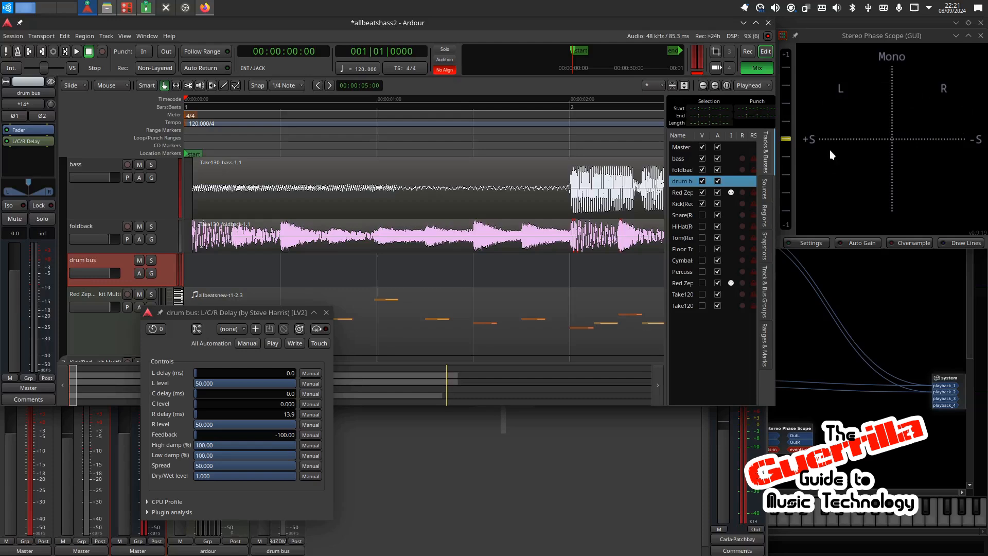
{"action": "key", "text": "space"}
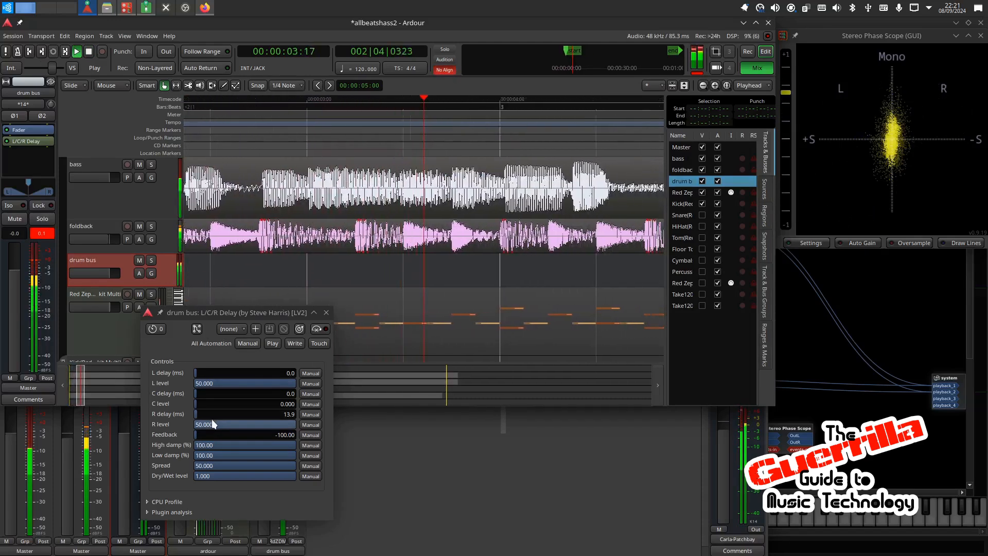
{"action": "left_click_drag", "start_coordinate": [205, 412], "coordinate": [196, 415]}
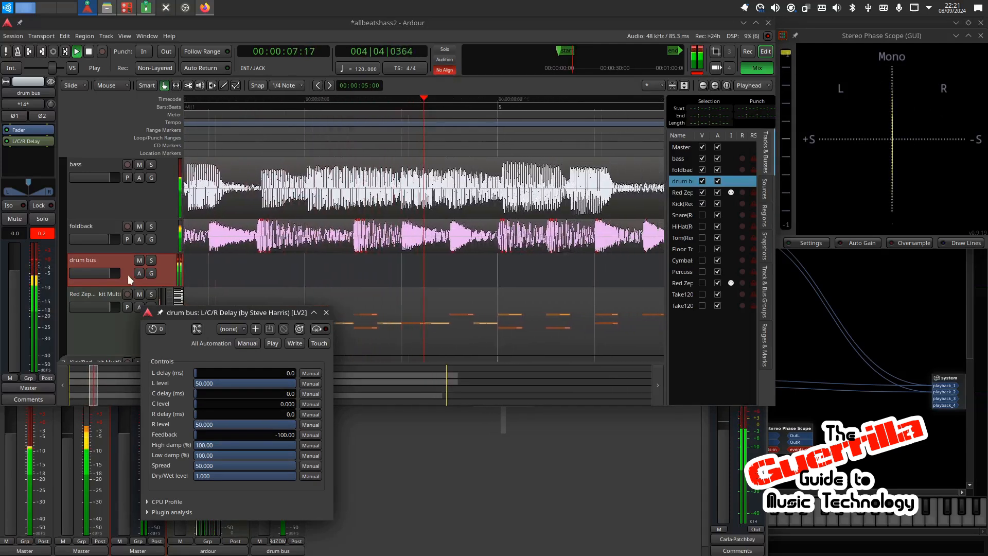
Step: Mute the foldback track, pause playback, and resume it to audition the drum bus without the right-side delay
{"action": "left_click", "coordinate": [139, 227]}
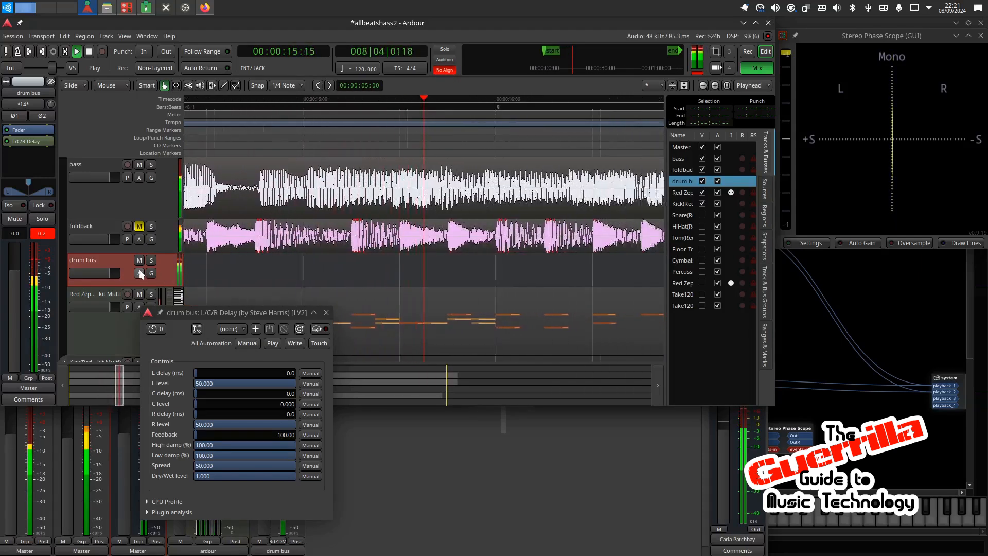
{"action": "key", "text": "space"}
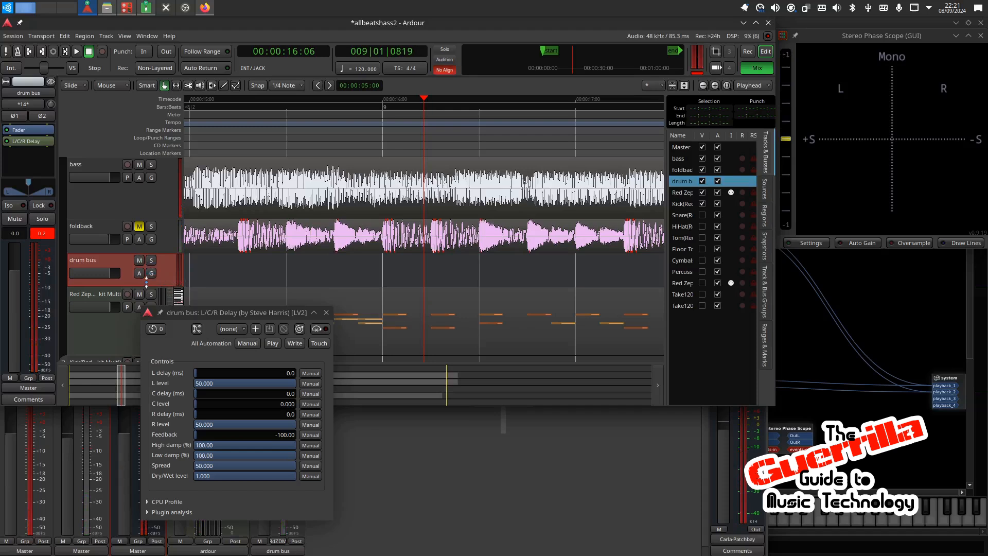
{"action": "key", "text": "space"}
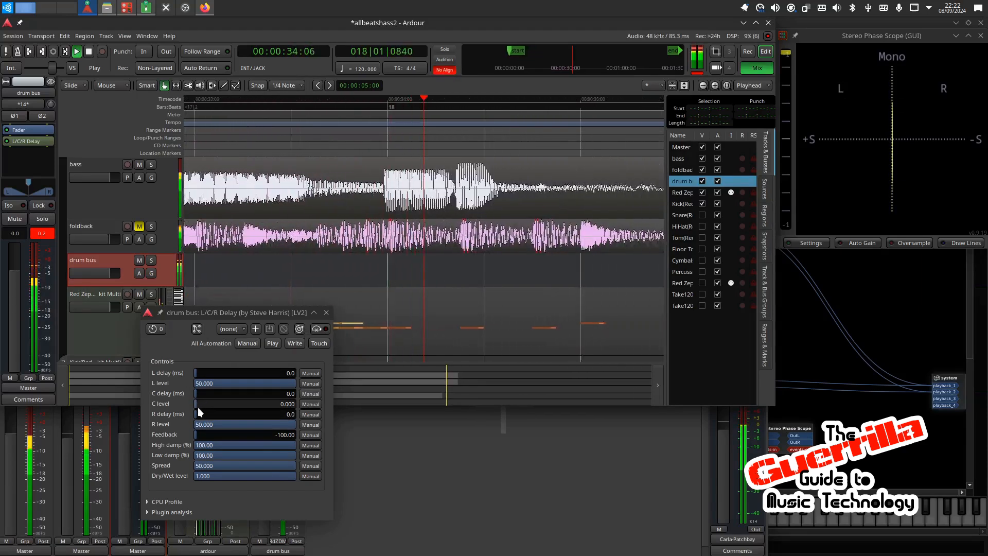
Step: Set the drum bus's R delay to 13.9 ms and close the L/C/R Delay window
{"action": "scroll", "coordinate": [198, 414], "scroll_direction": "up", "scroll_amount": 5}
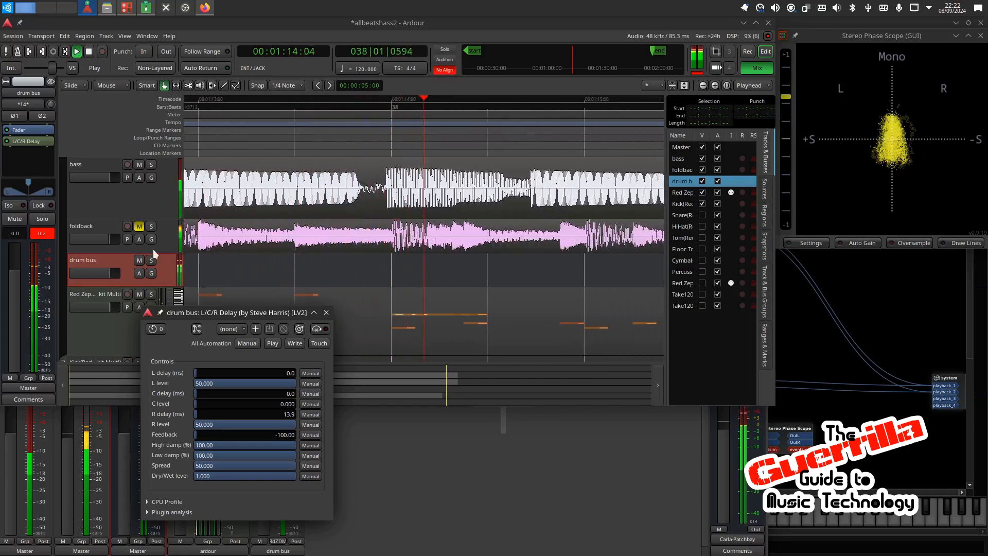
{"action": "left_click", "coordinate": [326, 313]}
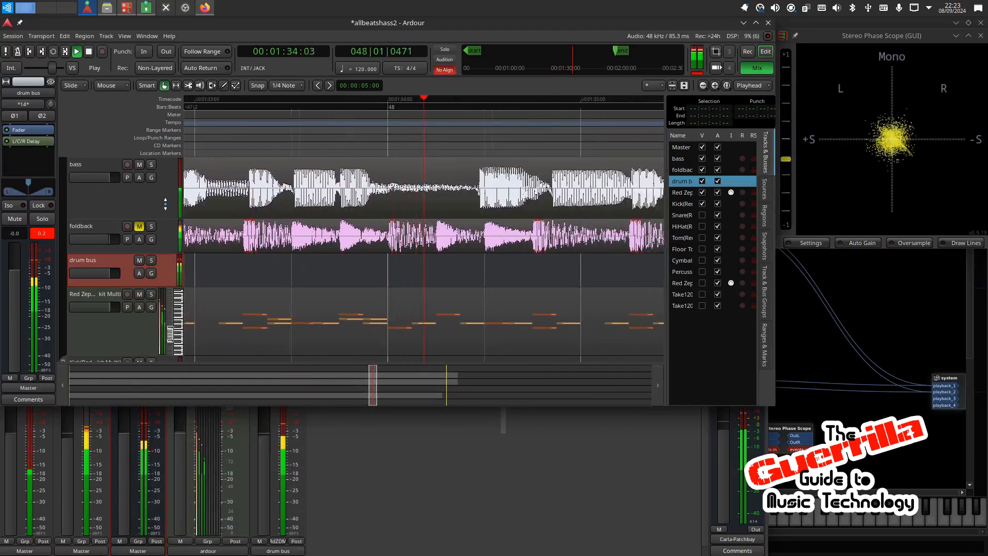
Step: Select the bass track, restart playback from the session start, and open its Neural Amp Modeler plugin
{"action": "left_click", "coordinate": [132, 199]}
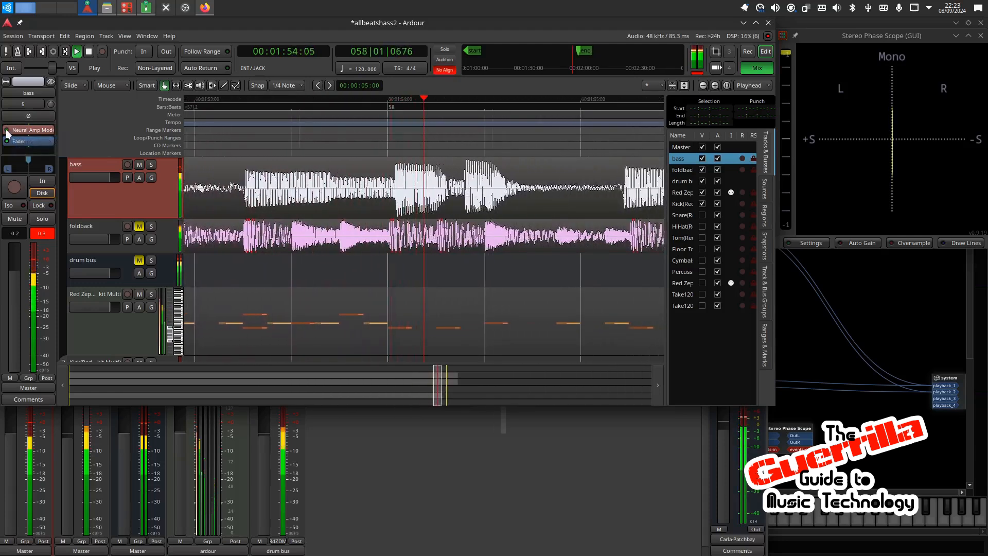
{"action": "left_click", "coordinate": [30, 56]}
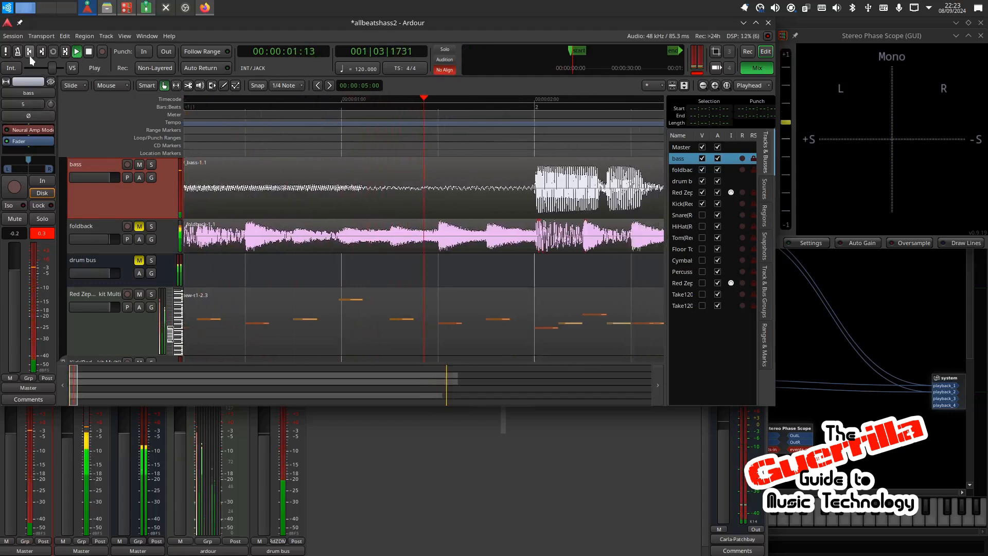
{"action": "double_click", "coordinate": [26, 128]}
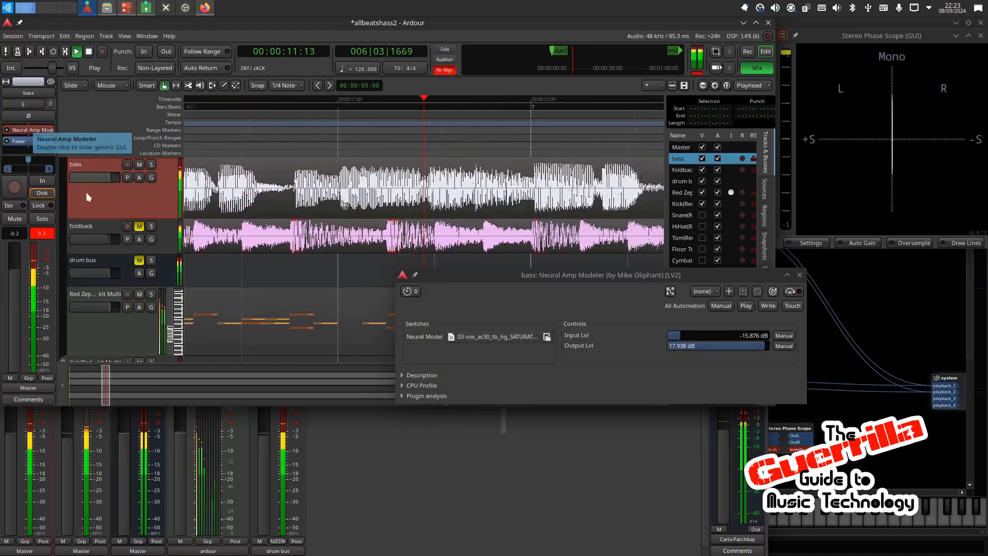
Step: Look at the available Neural Model files, switch to Firefox to view ToneHunt's "ampeg clean" results, and return to Ardour, closing the file chooser
{"action": "left_click", "coordinate": [483, 339]}
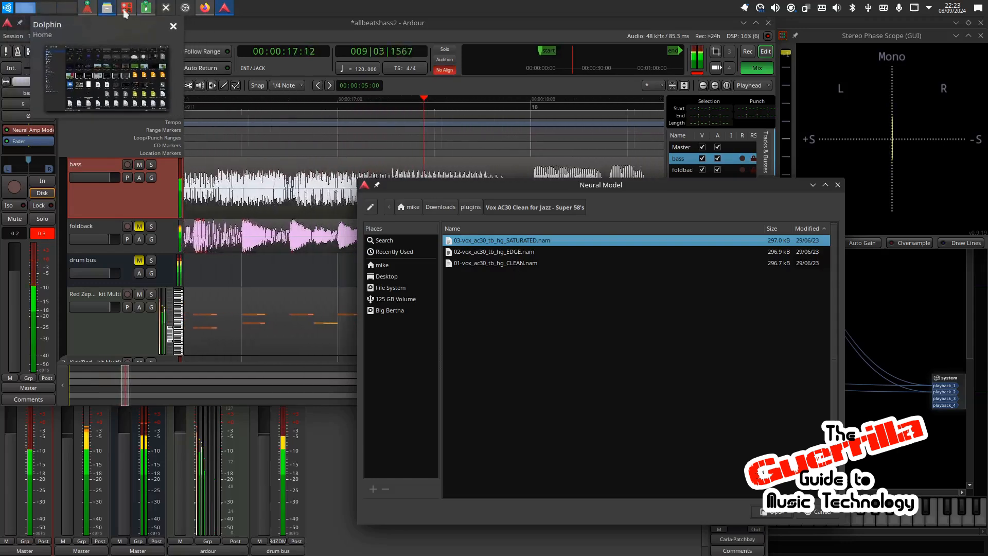
{"action": "left_click", "coordinate": [205, 7]}
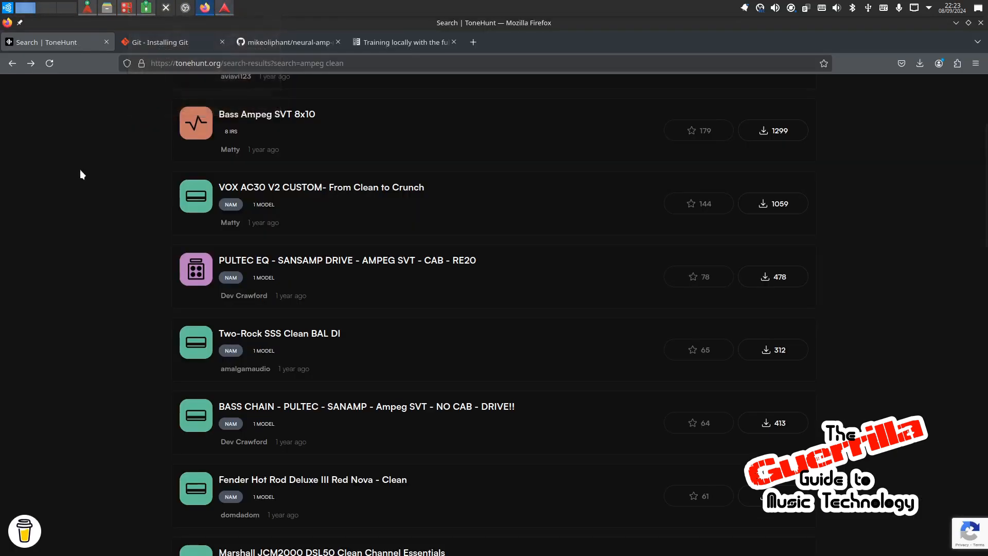
{"action": "scroll", "coordinate": [69, 202], "scroll_direction": "up", "scroll_amount": 3}
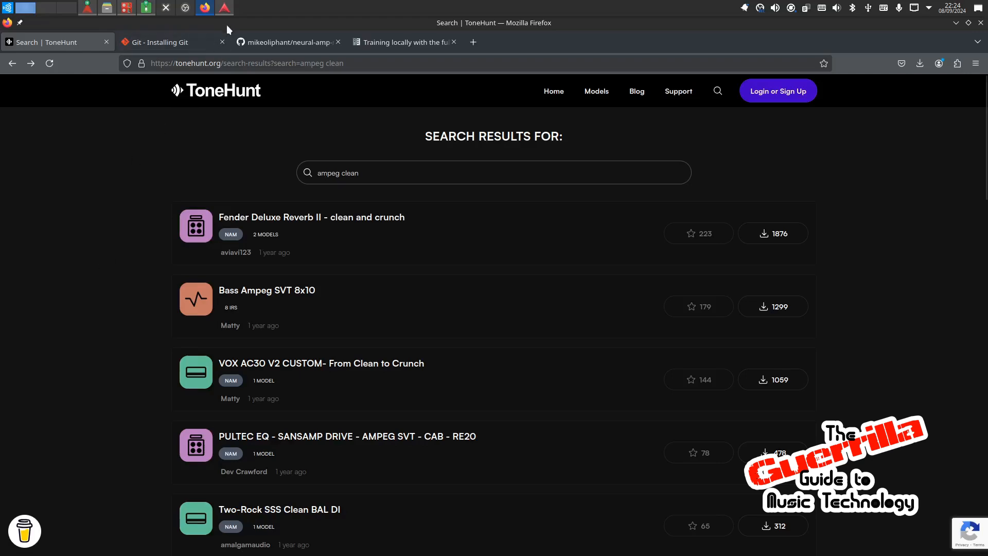
{"action": "left_click", "coordinate": [225, 9]}
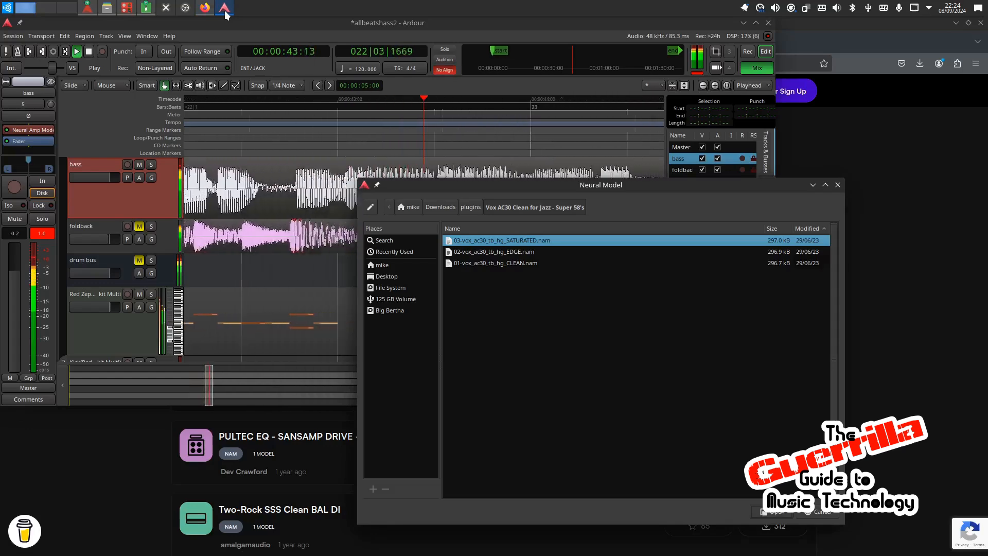
{"action": "left_click", "coordinate": [837, 186]}
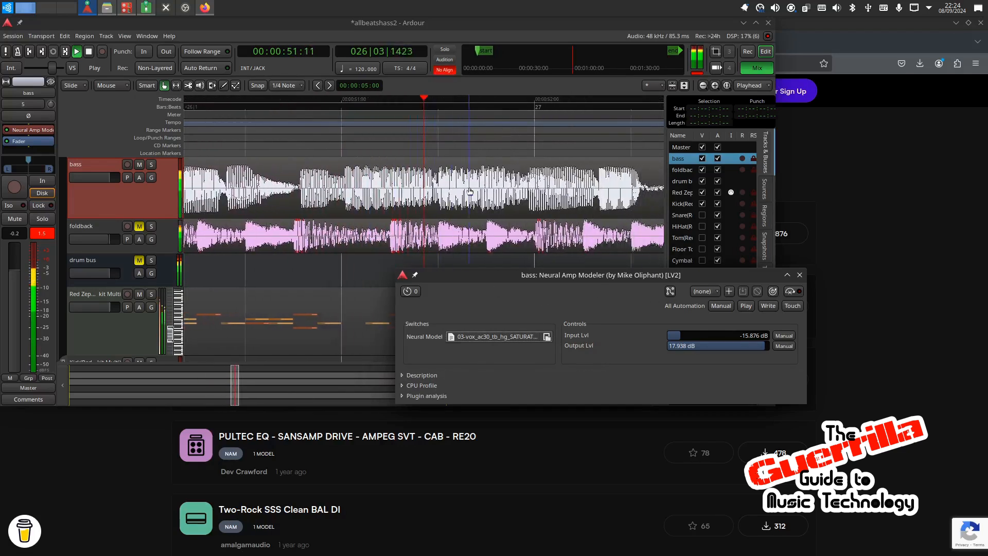
Step: Load 71 Bassman - Clean - V5 T8 B5.nam from the plugins folder's 1971 Fender Bassman subfolder as the bass's neural model
{"action": "left_click", "coordinate": [519, 336]}
{"action": "left_click", "coordinate": [472, 208]}
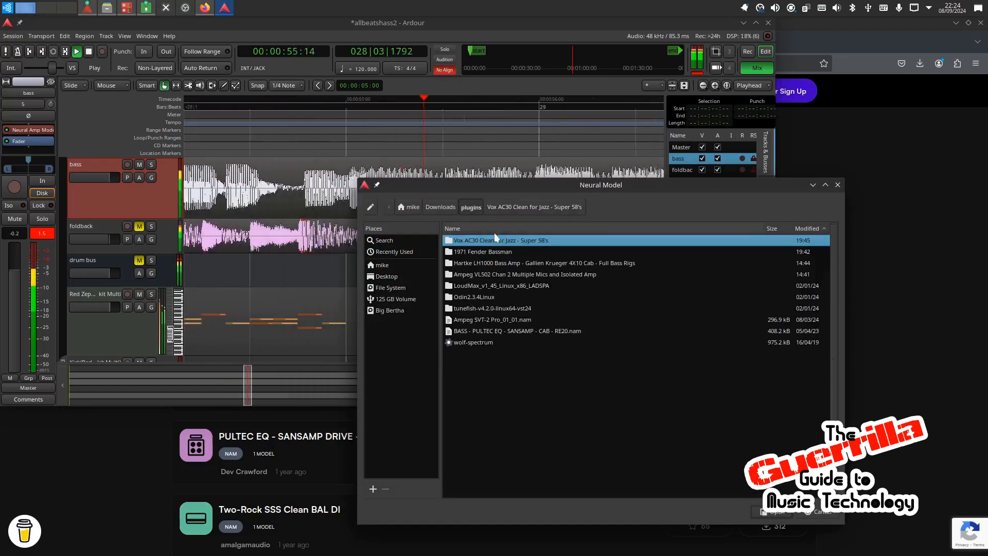
{"action": "left_click", "coordinate": [498, 252]}
{"action": "double_click", "coordinate": [497, 251]}
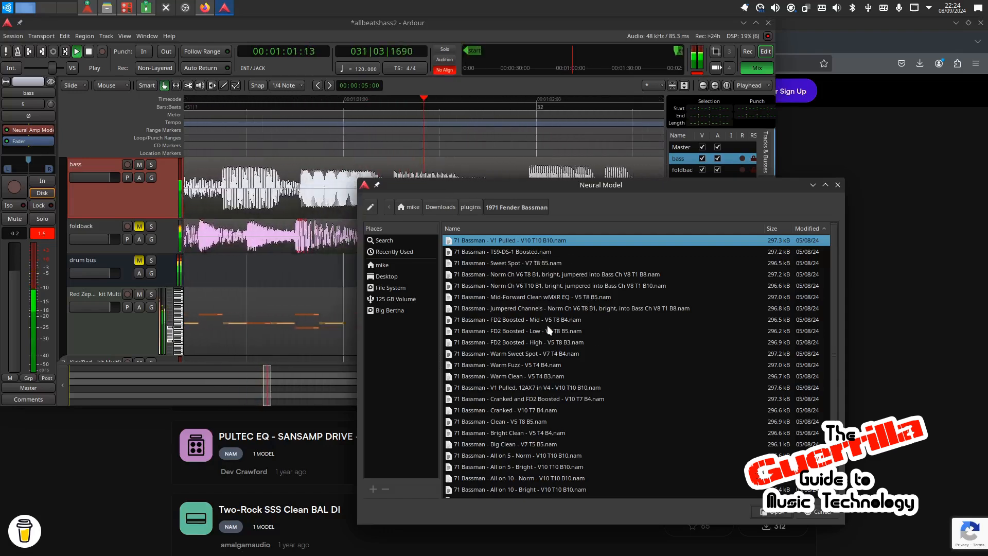
{"action": "left_click", "coordinate": [535, 422]}
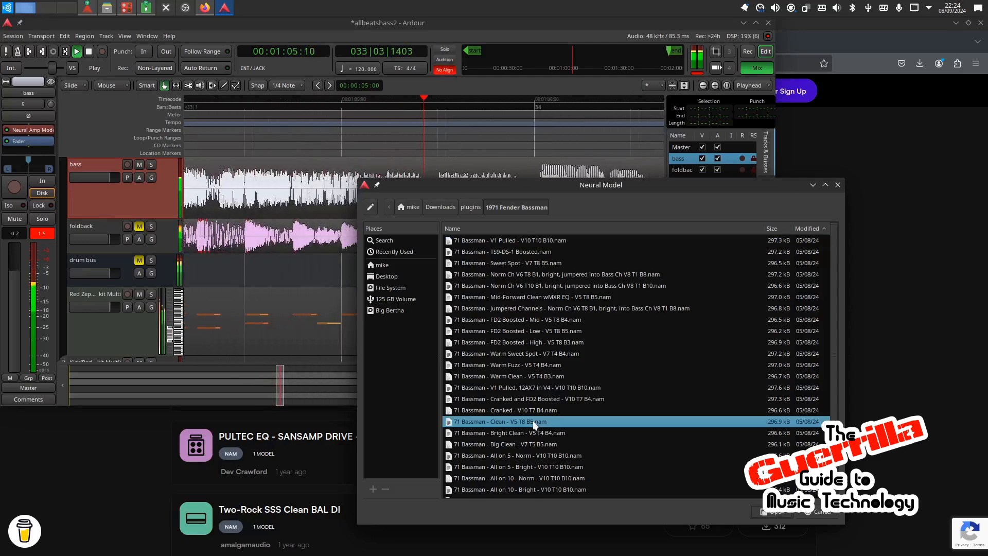
{"action": "double_click", "coordinate": [534, 421]}
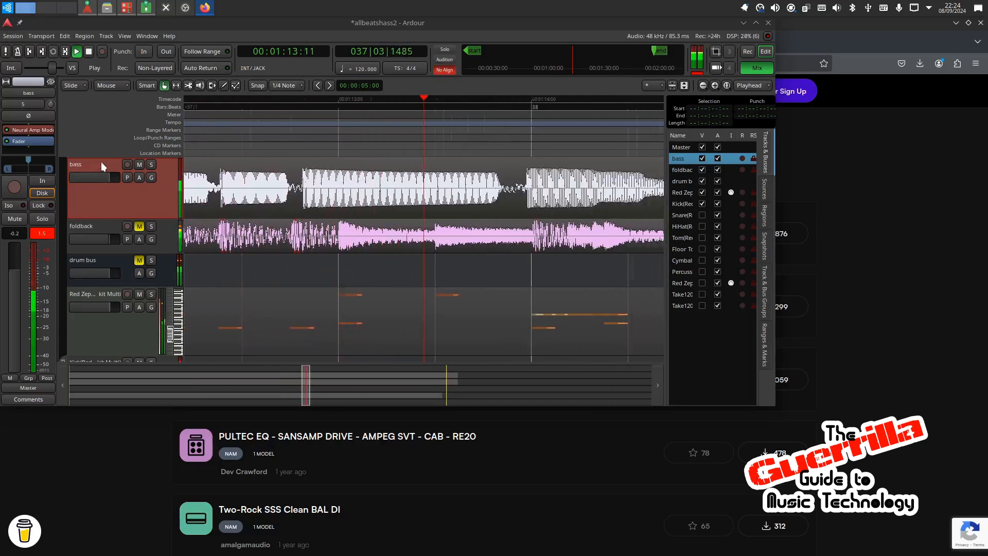
Step: Load 71 Bassman - Sweet Spot - V7 T8 B5.nam as the neural model in the bass track's Neural Amp Modeler
{"action": "double_click", "coordinate": [17, 132]}
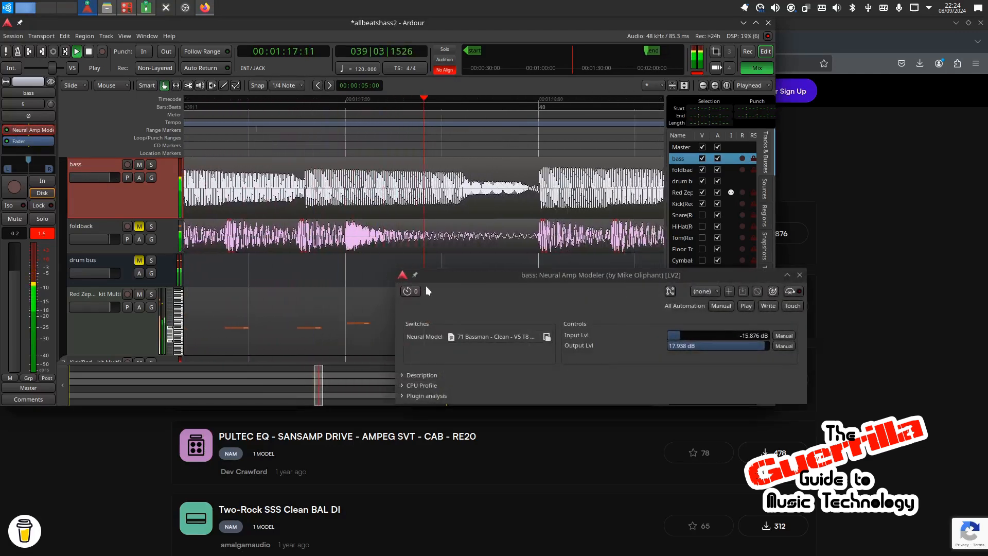
{"action": "left_click", "coordinate": [482, 337]}
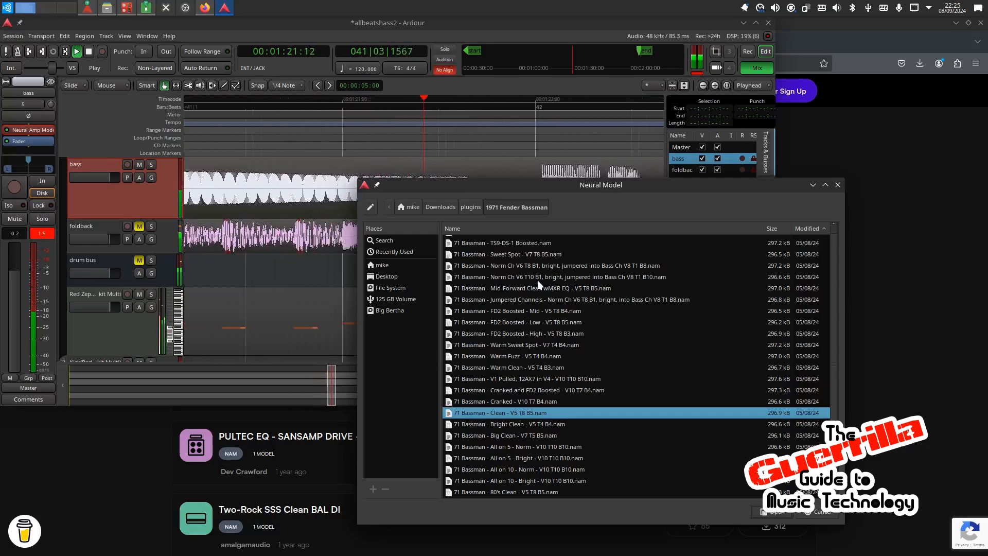
{"action": "left_click", "coordinate": [538, 266]}
{"action": "left_click", "coordinate": [532, 254]}
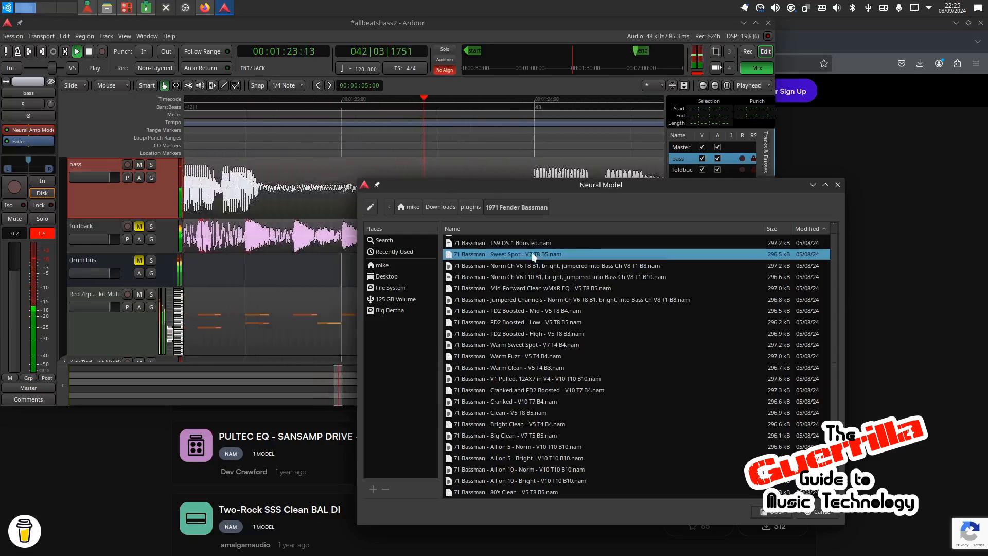
{"action": "double_click", "coordinate": [532, 252]}
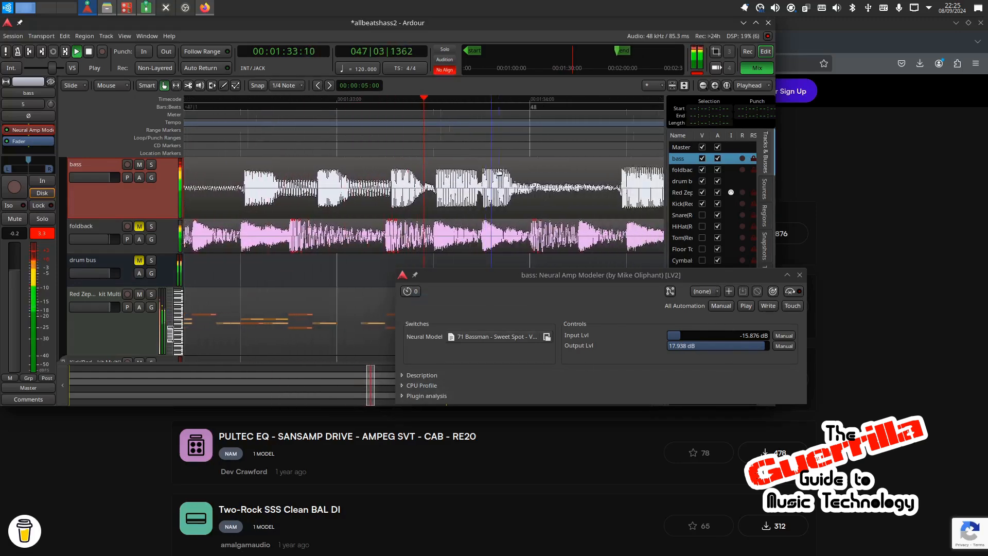
Step: Insert the LXVST version of the ZamGEQ31 equalizer on the bass track and place it before Neural Amp Modeler
{"action": "right_click", "coordinate": [30, 135]}
{"action": "mouse_move", "coordinate": [60, 138]}
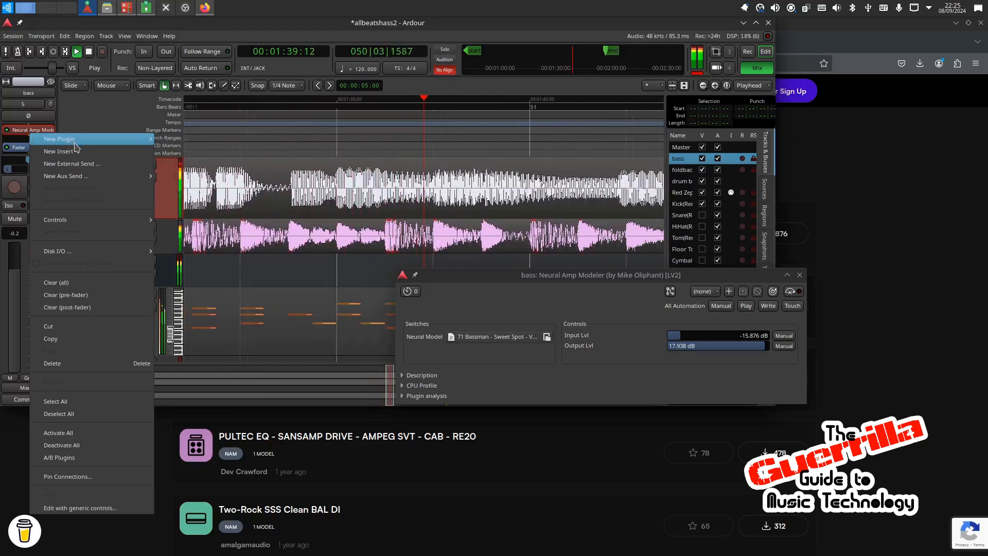
{"action": "left_click", "coordinate": [76, 142]}
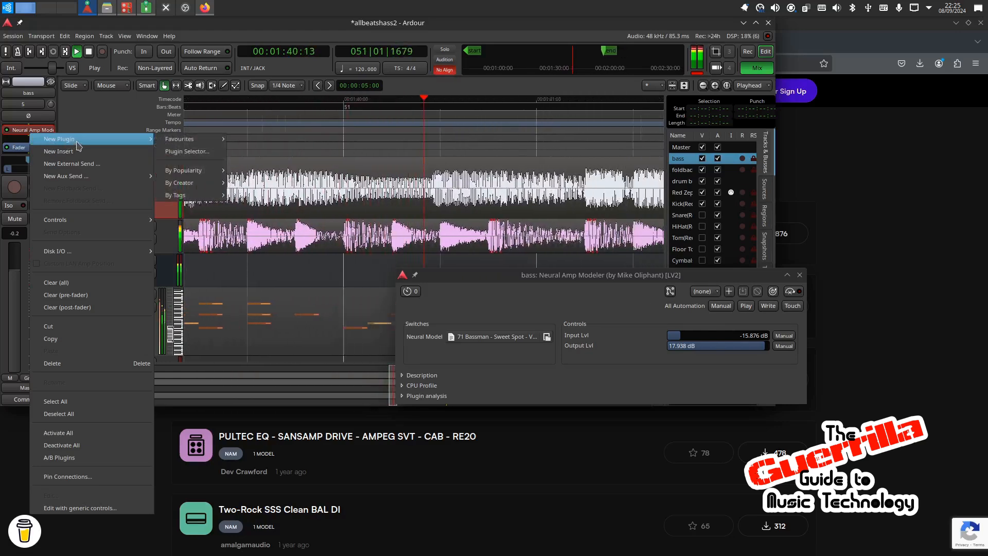
{"action": "left_click", "coordinate": [170, 150]}
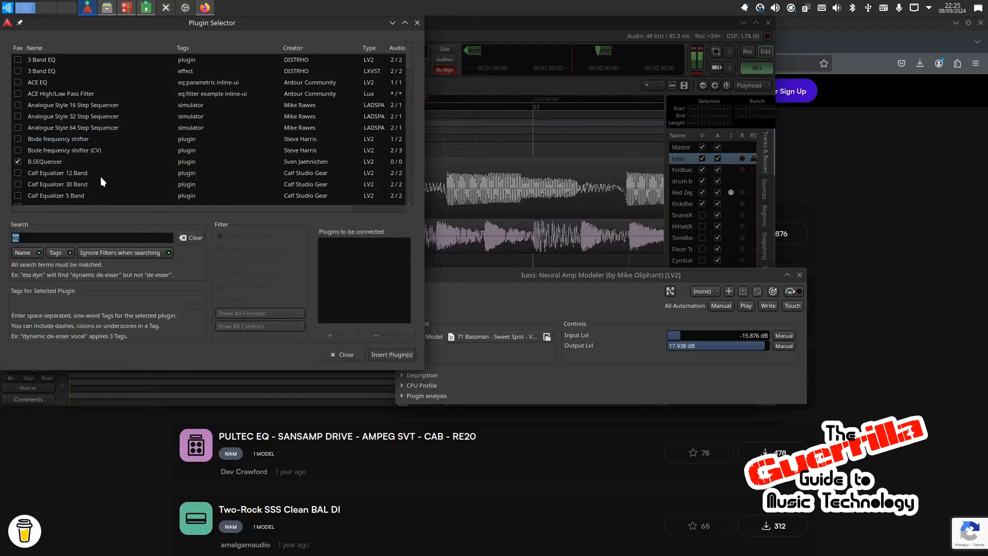
{"action": "scroll", "coordinate": [56, 72], "scroll_direction": "down", "scroll_amount": 5}
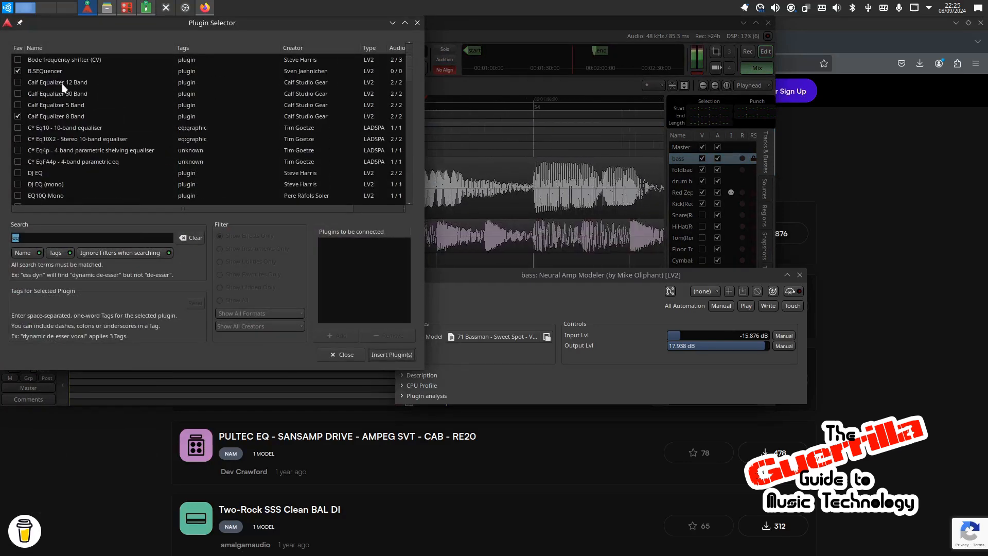
{"action": "scroll", "coordinate": [63, 85], "scroll_direction": "down", "scroll_amount": 15}
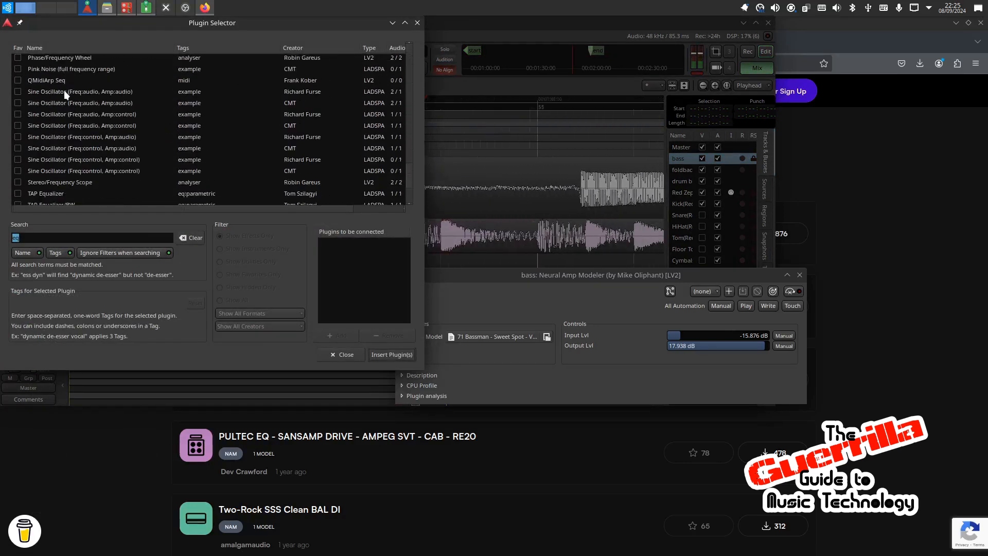
{"action": "scroll", "coordinate": [398, 160], "scroll_direction": "down", "scroll_amount": 4}
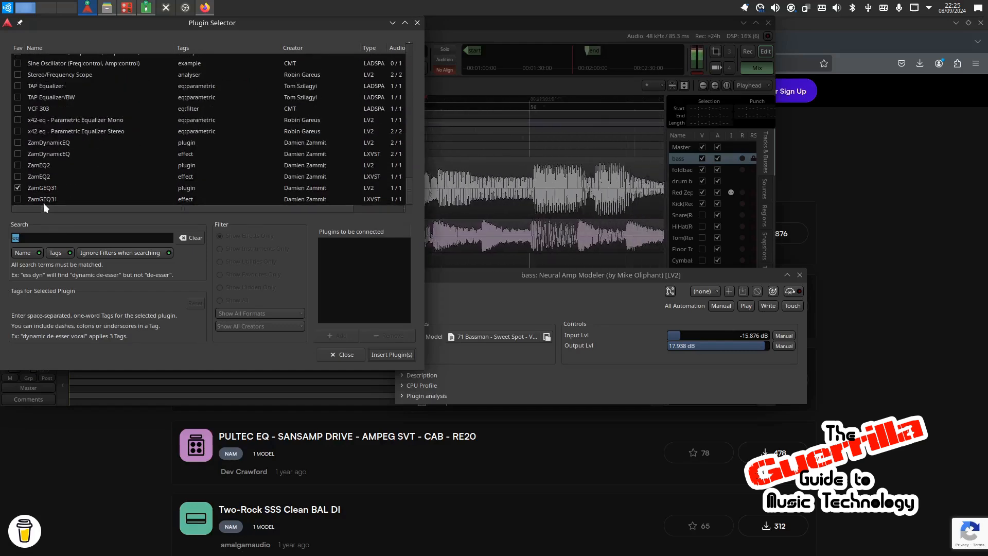
{"action": "double_click", "coordinate": [44, 198]}
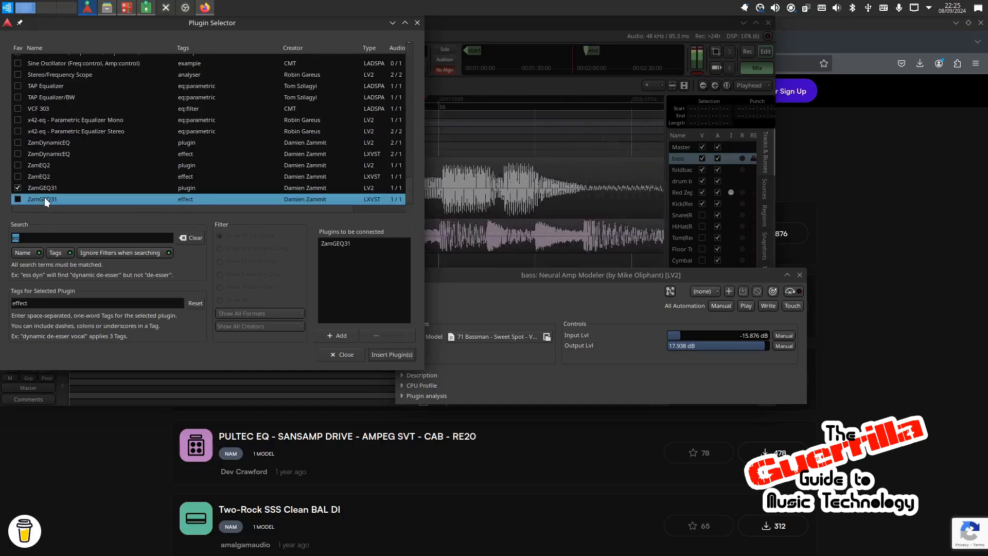
{"action": "left_click", "coordinate": [406, 354]}
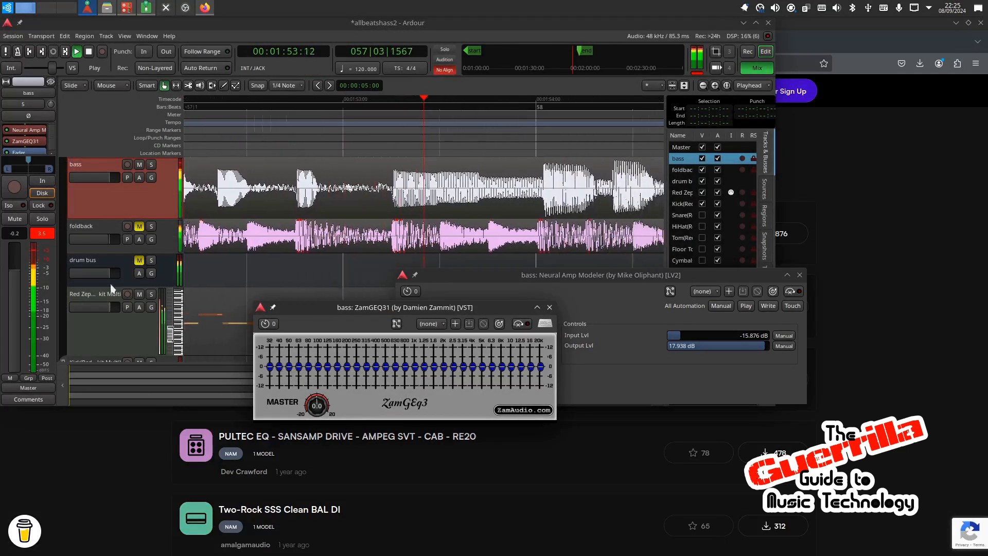
{"action": "left_click_drag", "start_coordinate": [26, 141], "coordinate": [26, 125]}
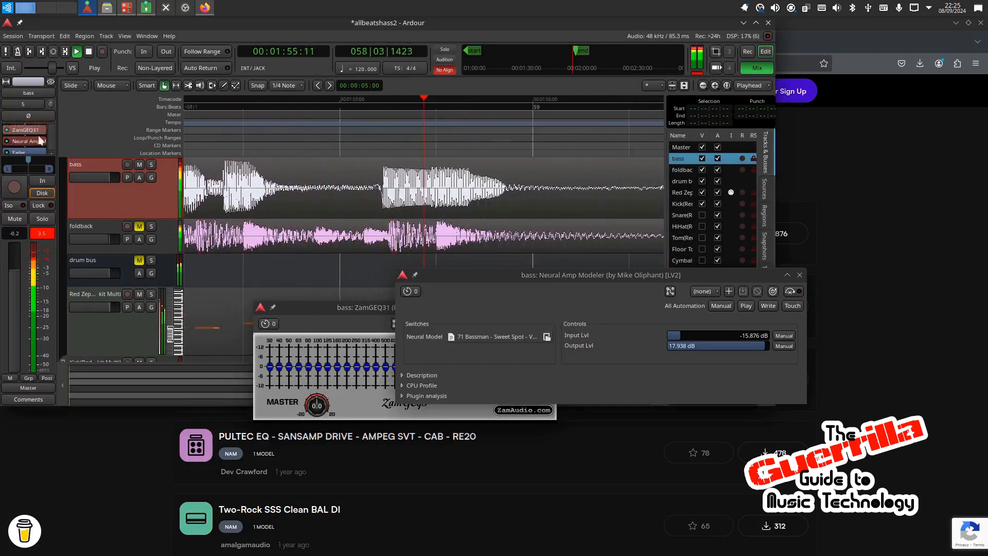
Step: Restart playback from the session start, boost ZamGEQ31's 50 to 160 Hz bands and its 8 kHz band, and close the equalizer window
{"action": "left_click_drag", "start_coordinate": [286, 308], "coordinate": [215, 226]}
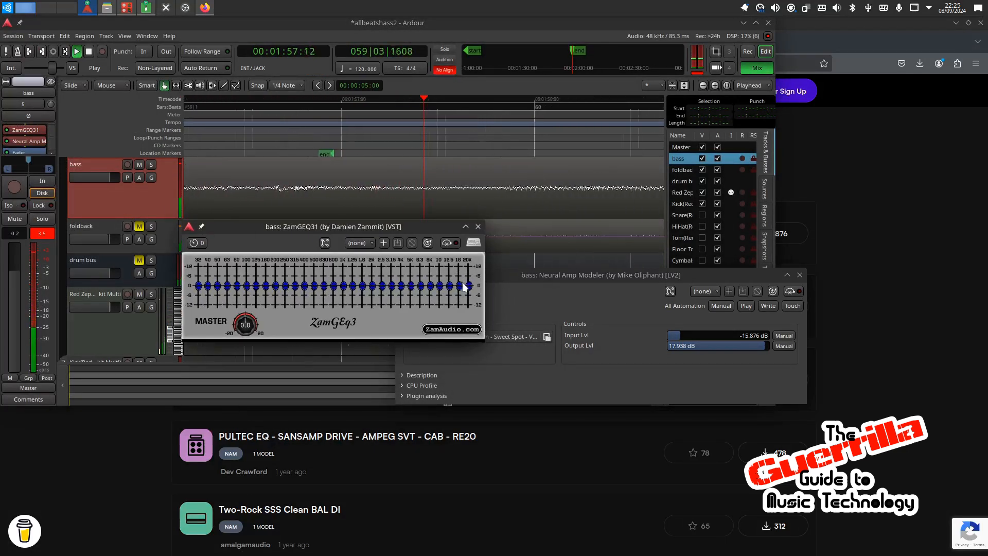
{"action": "left_click", "coordinate": [30, 51]}
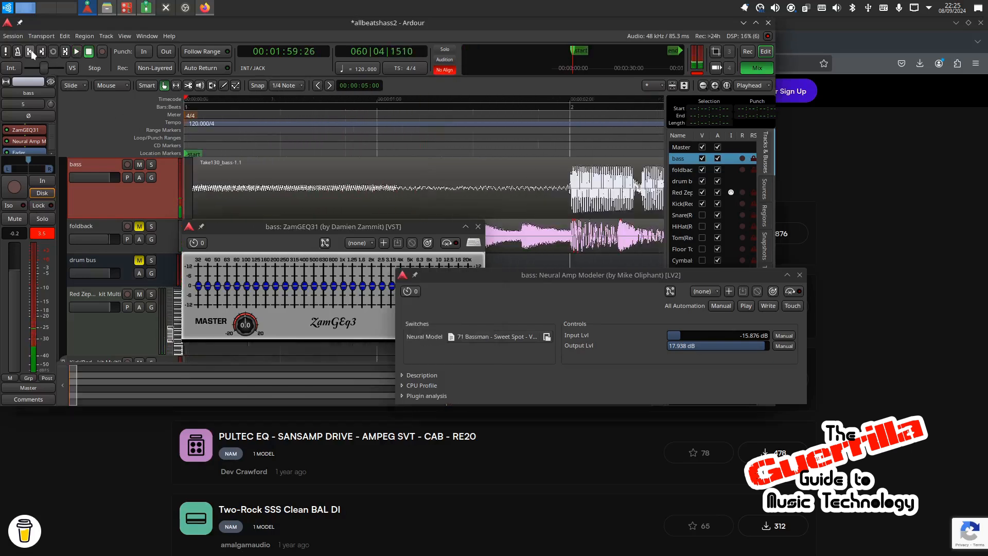
{"action": "left_click", "coordinate": [221, 287]}
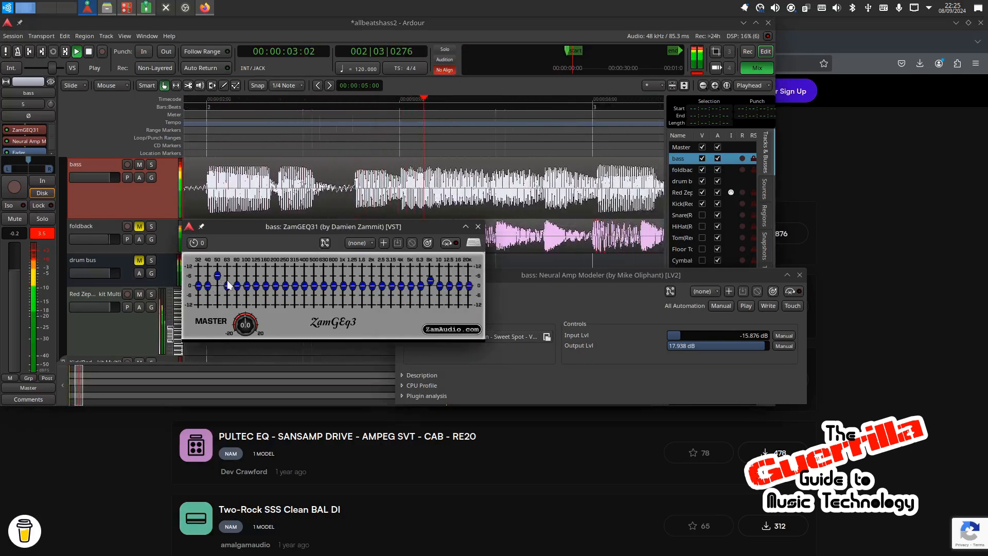
{"action": "mouse_move", "coordinate": [228, 284]}
{"action": "left_mouse_down"}
{"action": "mouse_move", "coordinate": [228, 272]}
{"action": "mouse_move", "coordinate": [277, 278]}
{"action": "mouse_move", "coordinate": [265, 279]}
{"action": "left_mouse_up"}
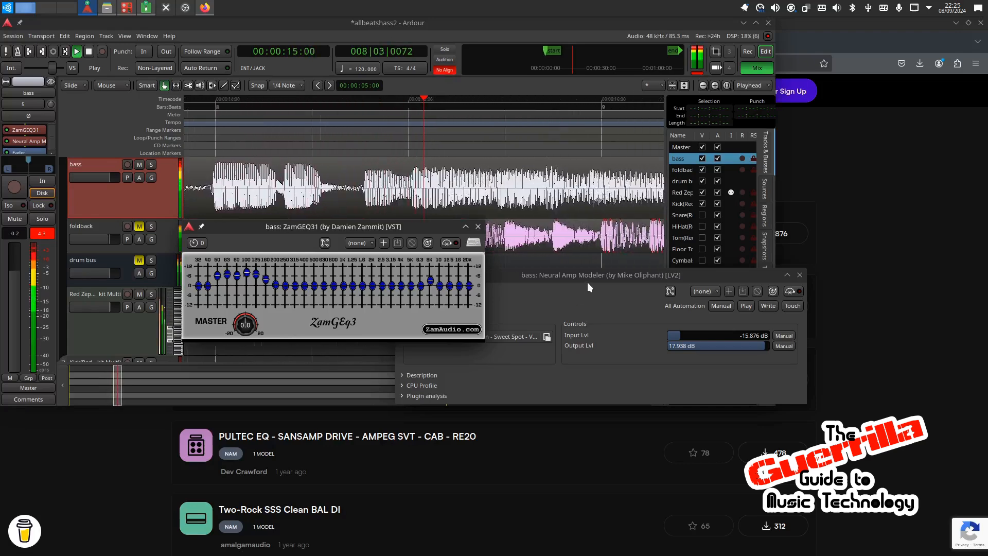
{"action": "left_click", "coordinate": [478, 227]}
{"action": "right_click", "coordinate": [36, 135]}
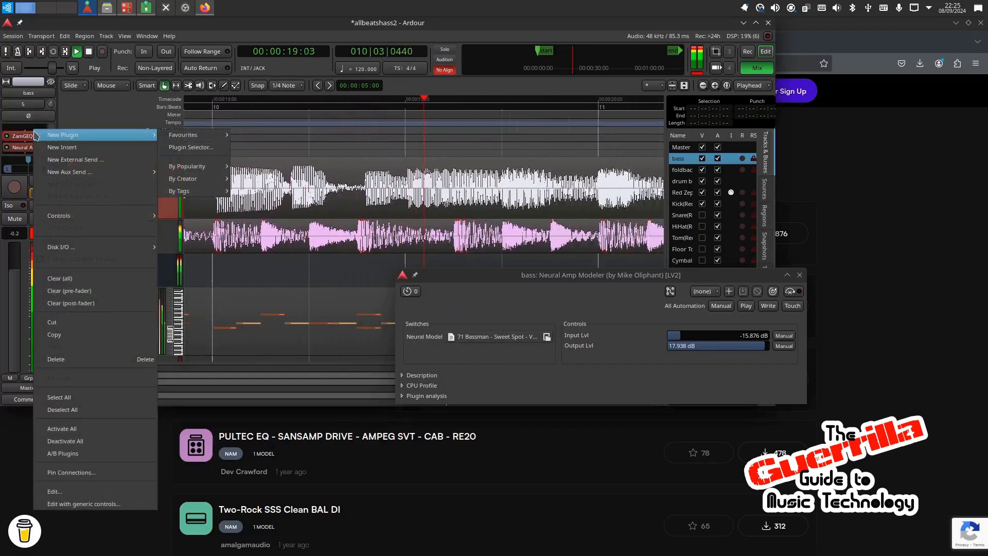
{"action": "left_click", "coordinate": [18, 140]}
{"action": "scroll", "coordinate": [18, 140], "scroll_direction": "down", "scroll_amount": 1}
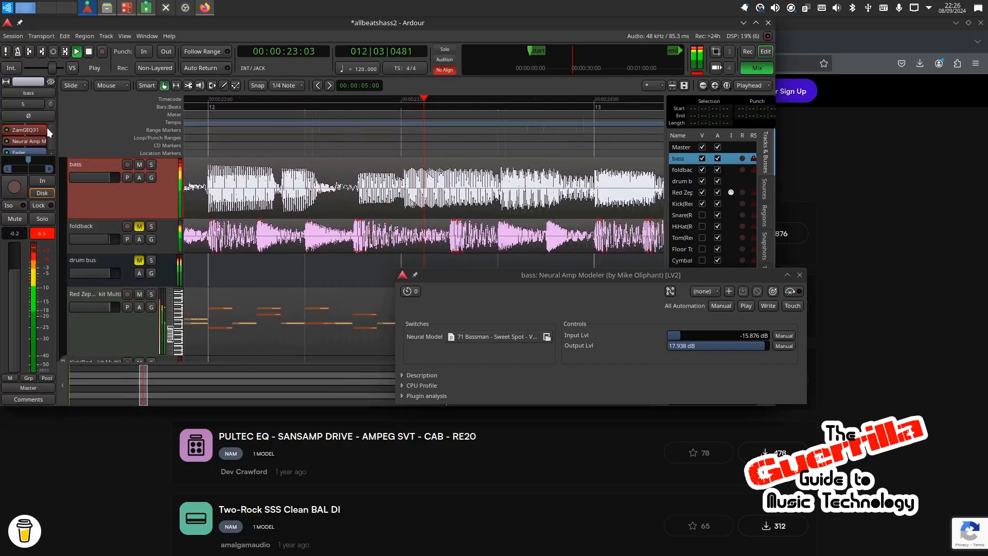
{"action": "right_click", "coordinate": [37, 132]}
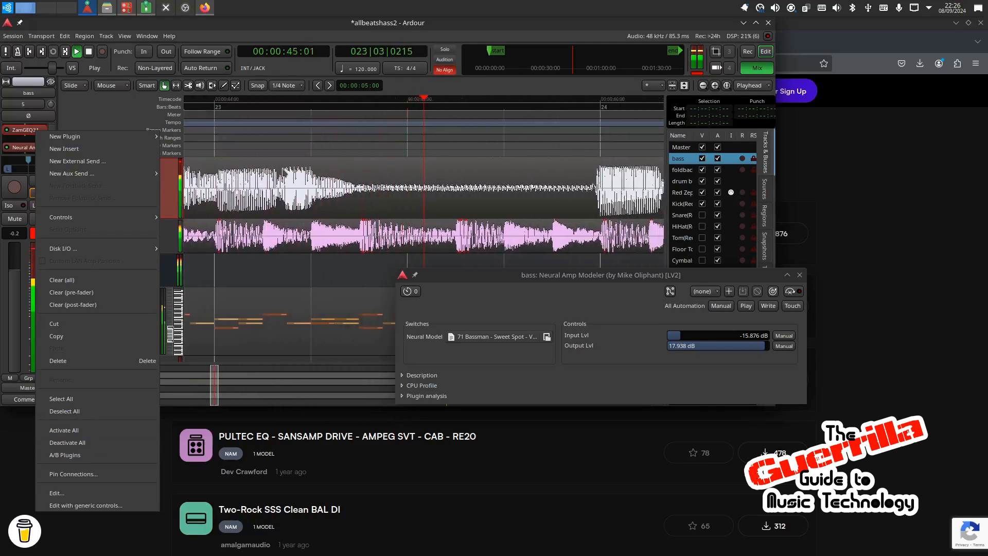
{"action": "left_click", "coordinate": [342, 141]}
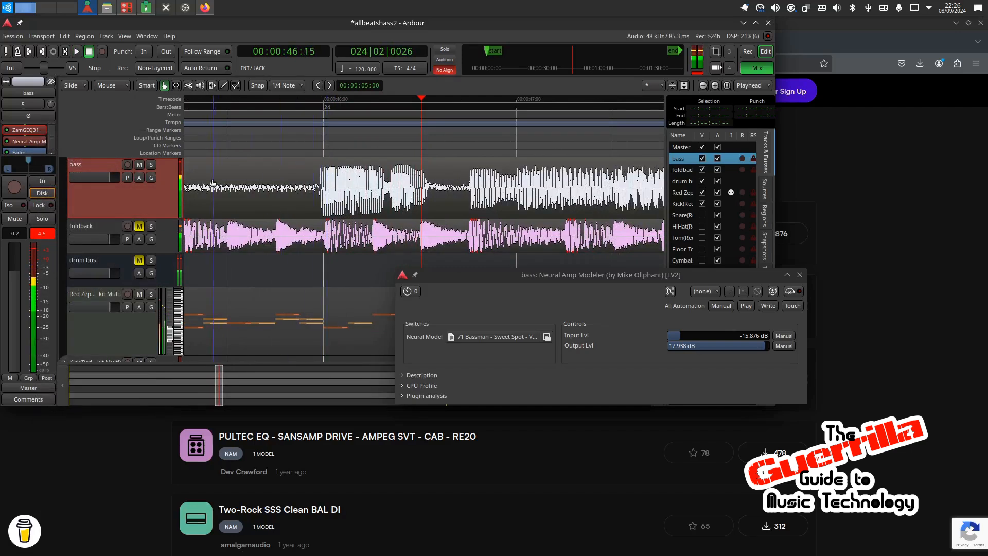
Step: Delete the ZamGEQ31 equalizer from the bass track's processor chain
{"action": "right_click", "coordinate": [26, 130]}
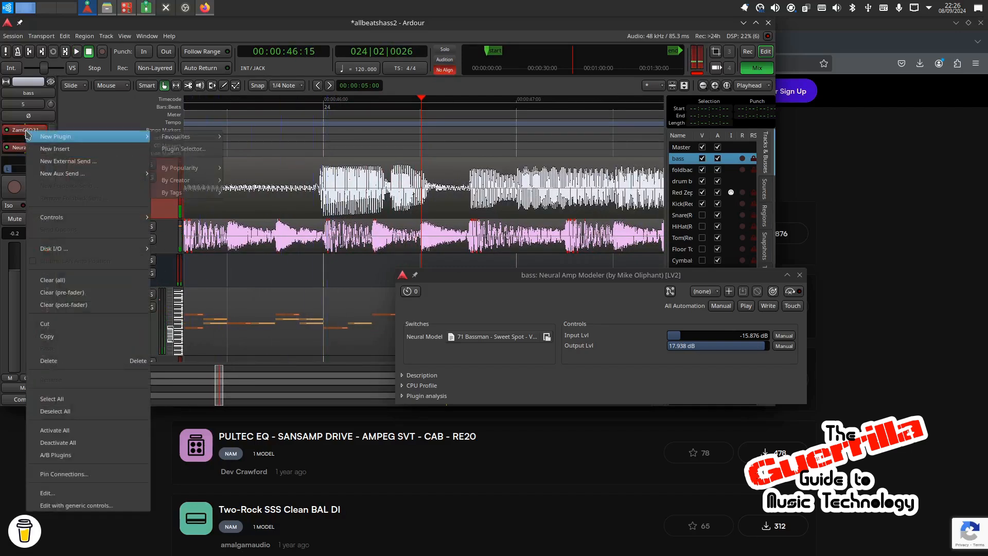
{"action": "mouse_move", "coordinate": [27, 133]}
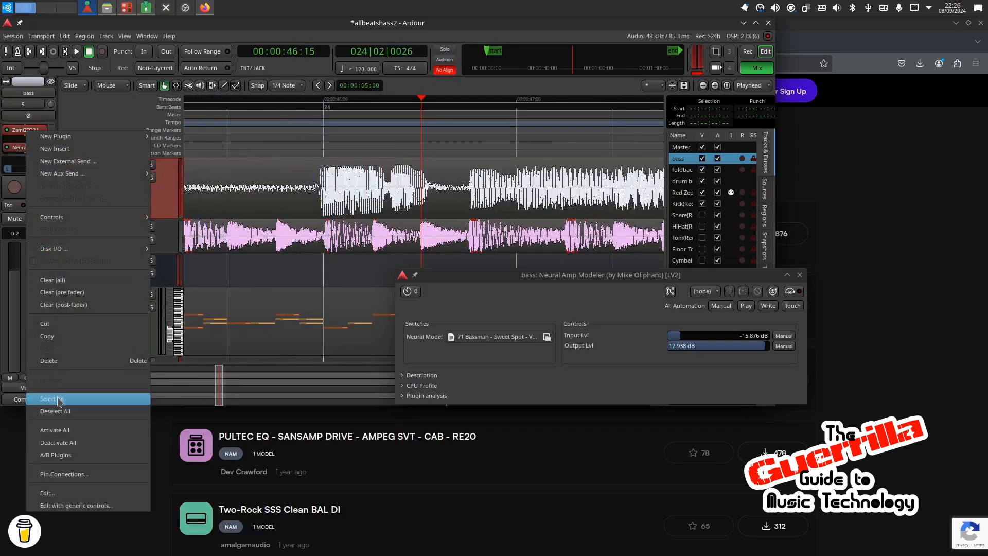
{"action": "key", "text": "Escape"}
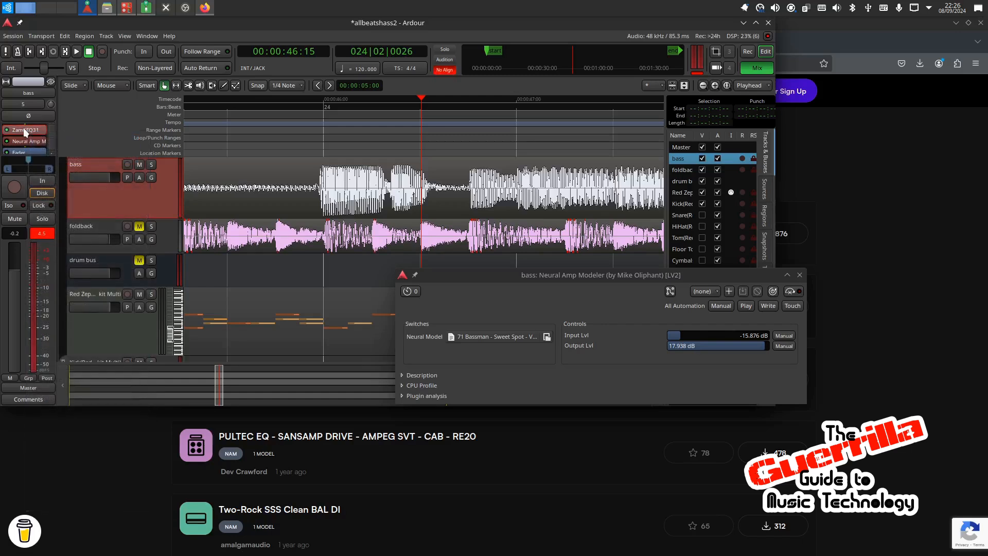
{"action": "right_click", "coordinate": [24, 131]}
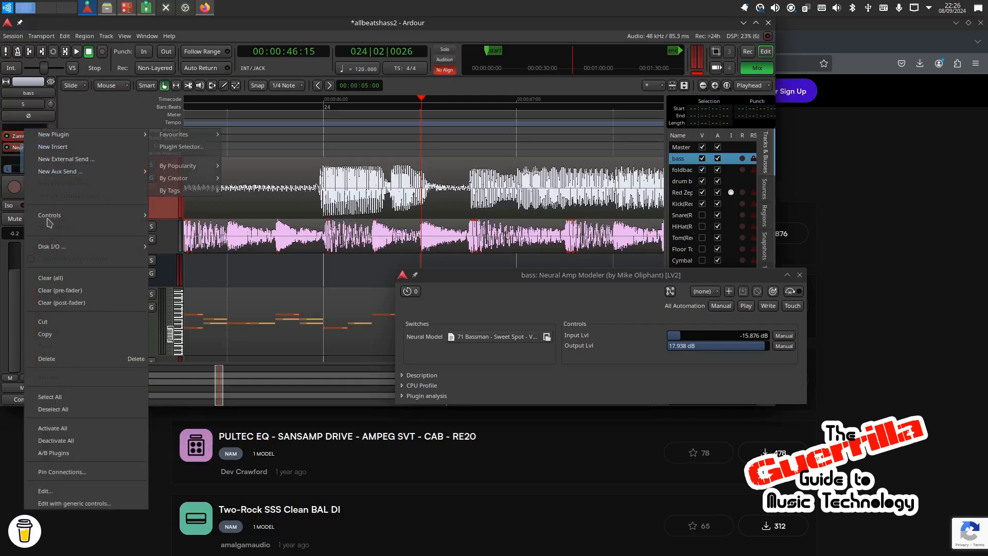
{"action": "left_click", "coordinate": [75, 359]}
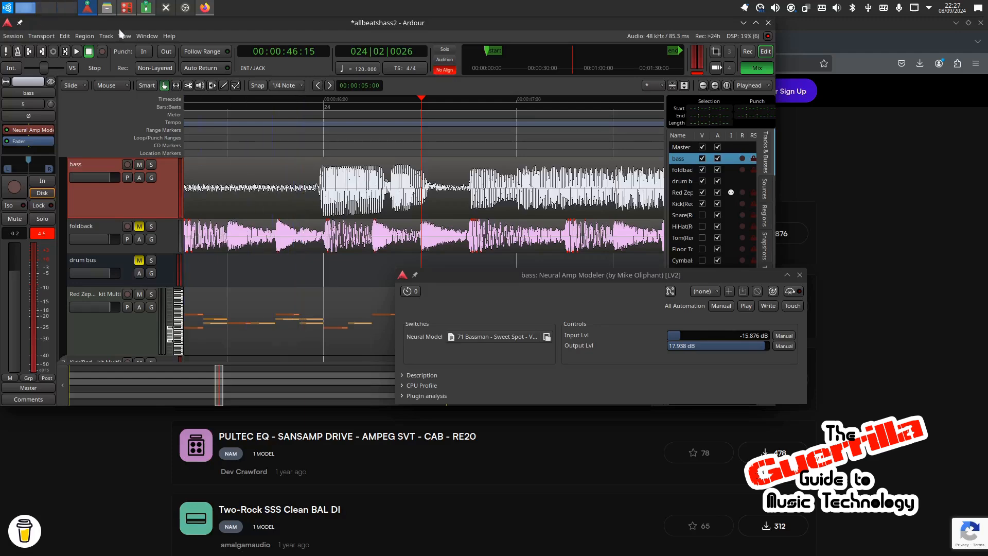
Step: Switch to Carla to view the patchbay connections
{"action": "left_click", "coordinate": [126, 8]}
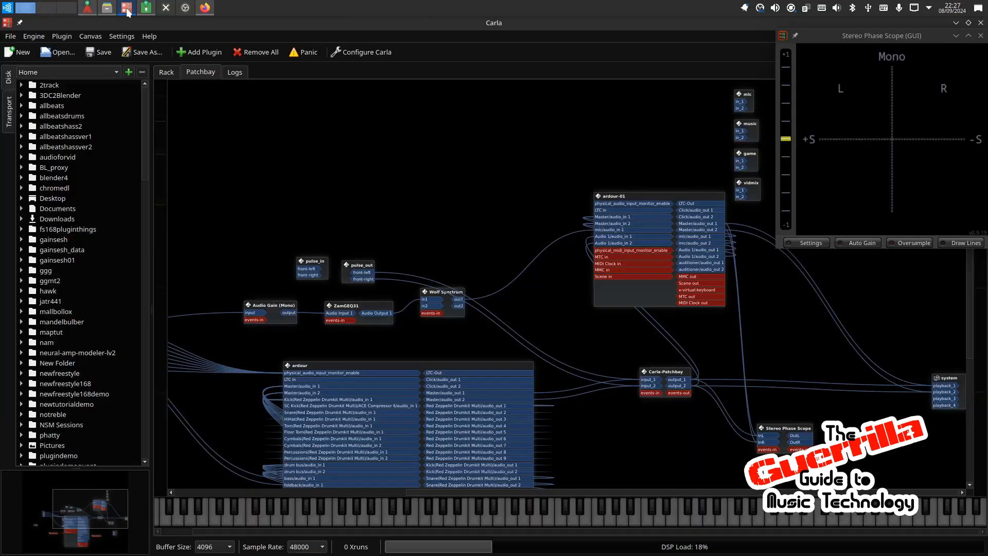